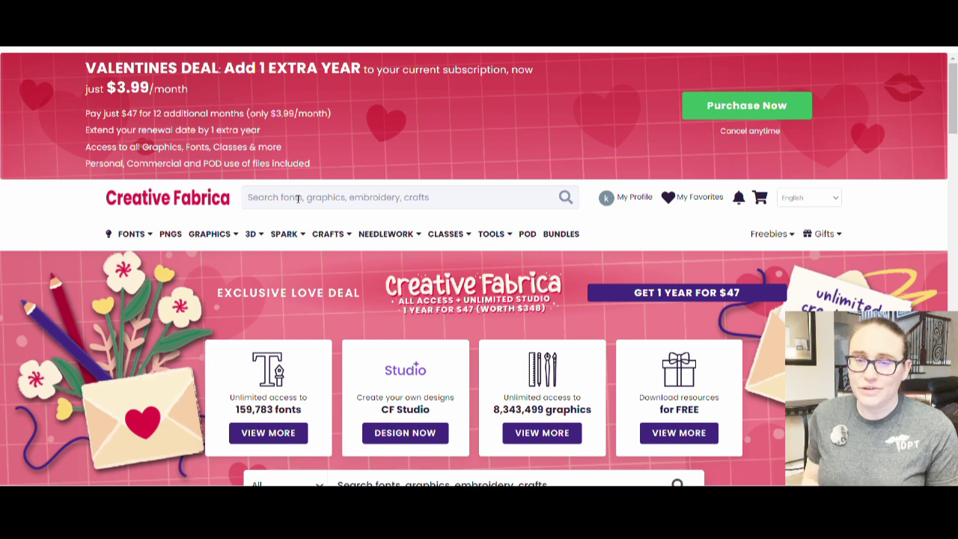
Step: Search the design library for "easter"
left_click(295, 193)
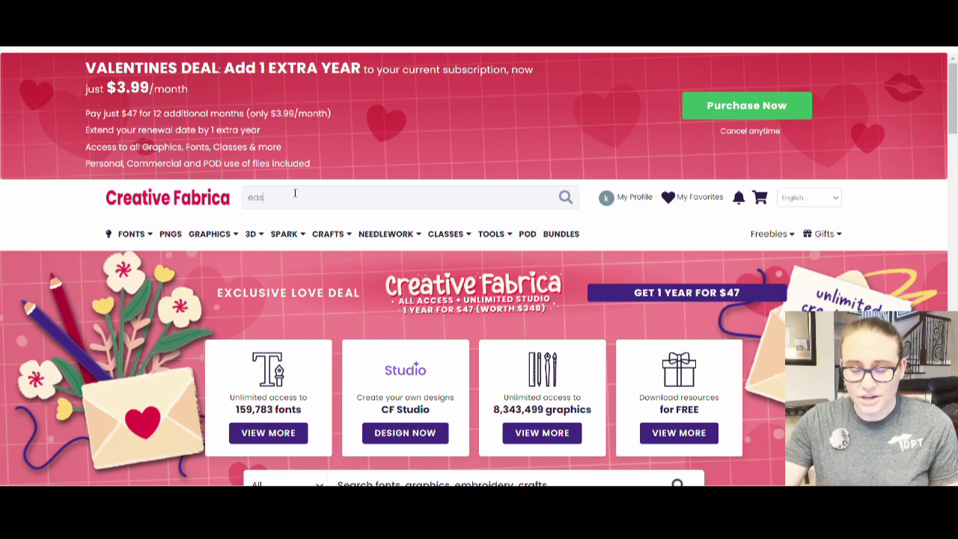
type("er")
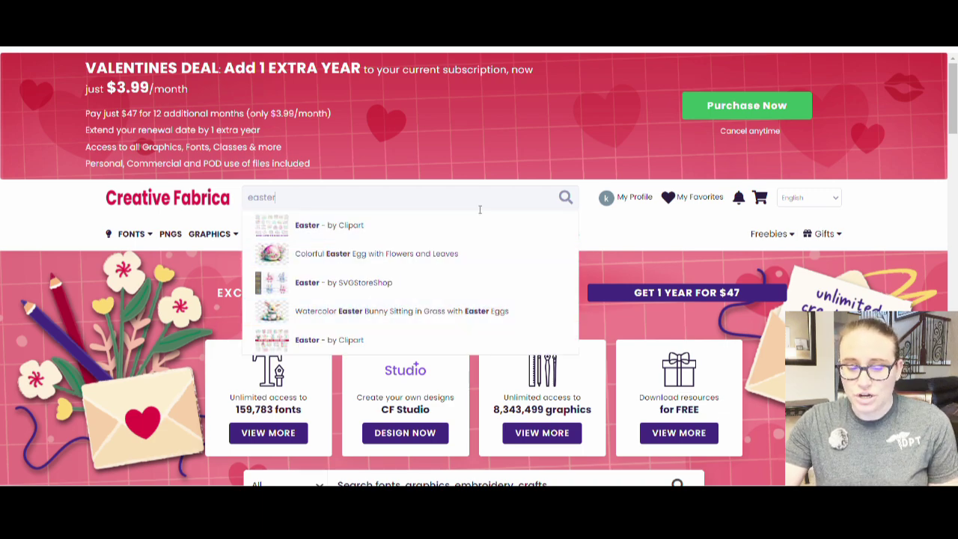
key("Return")
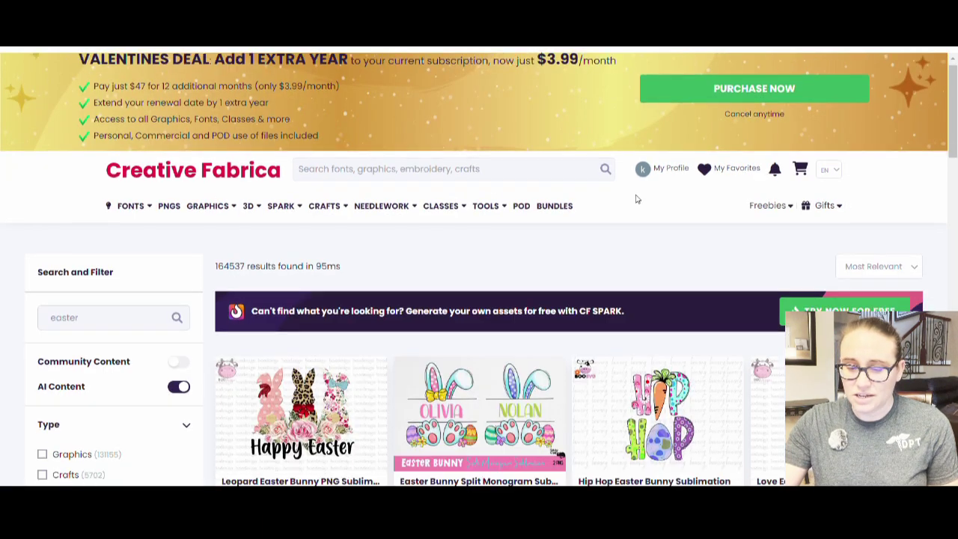
Step: Look through the Easter search results for sublimation and T-shirt design ideas
scroll(658, 217, "down", 8)
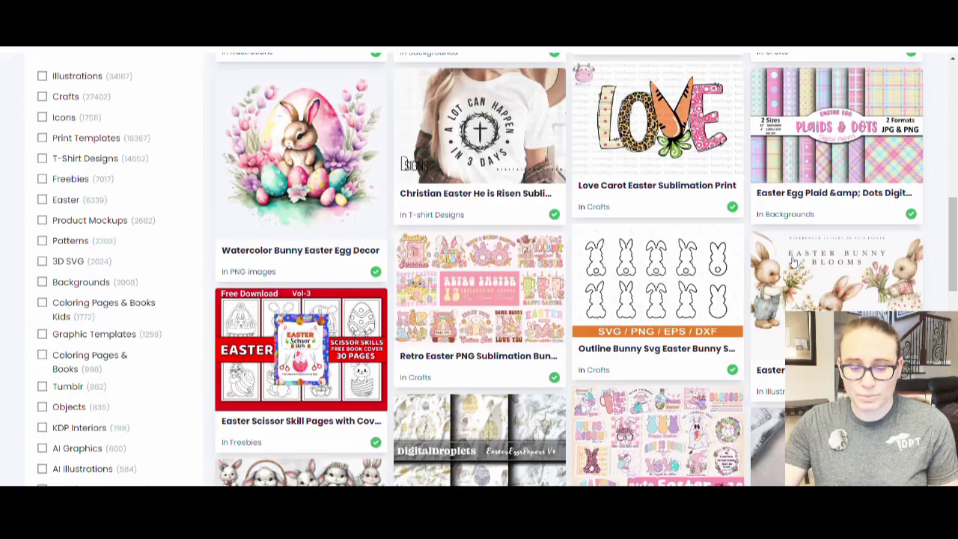
scroll(778, 254, "down", 5)
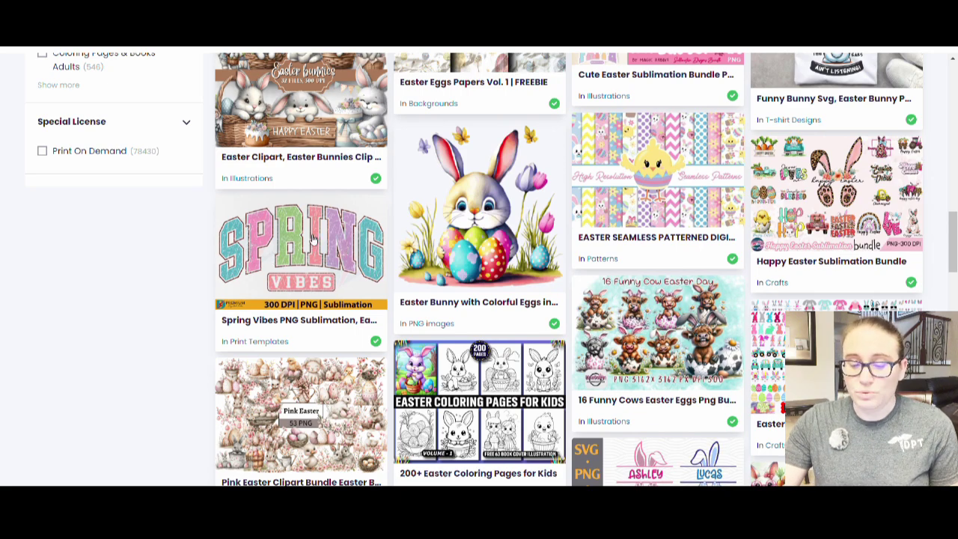
scroll(313, 238, "down", 10)
scroll(648, 299, "down", 5)
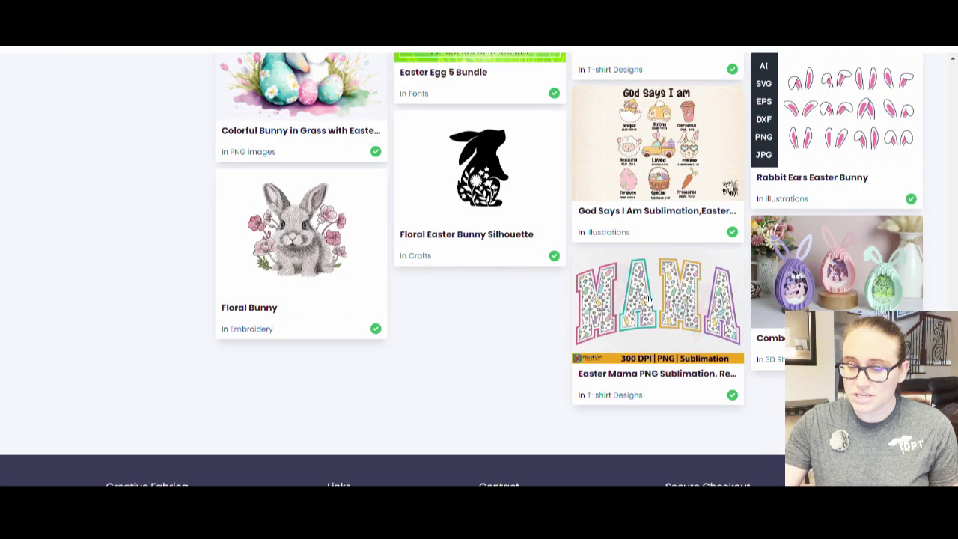
scroll(636, 270, "down", 1)
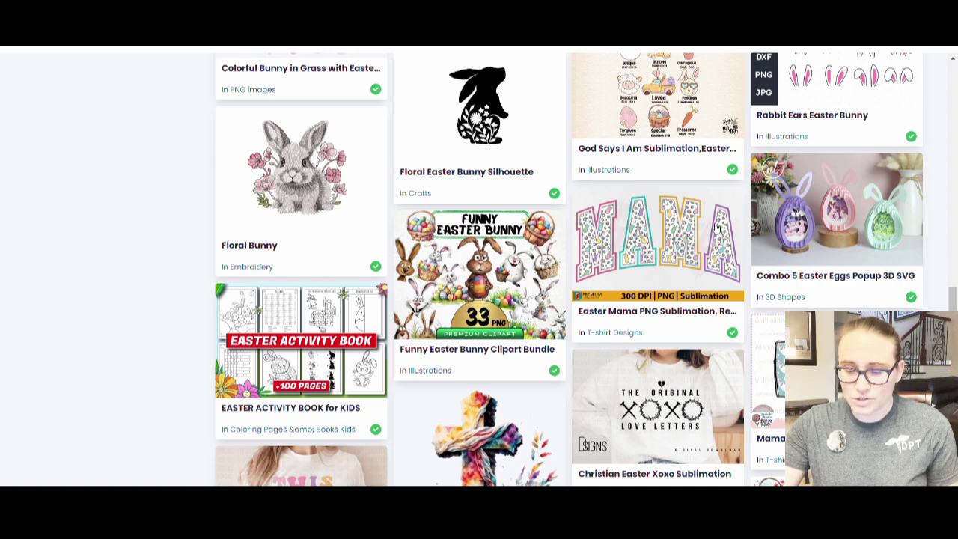
scroll(716, 228, "down", 3)
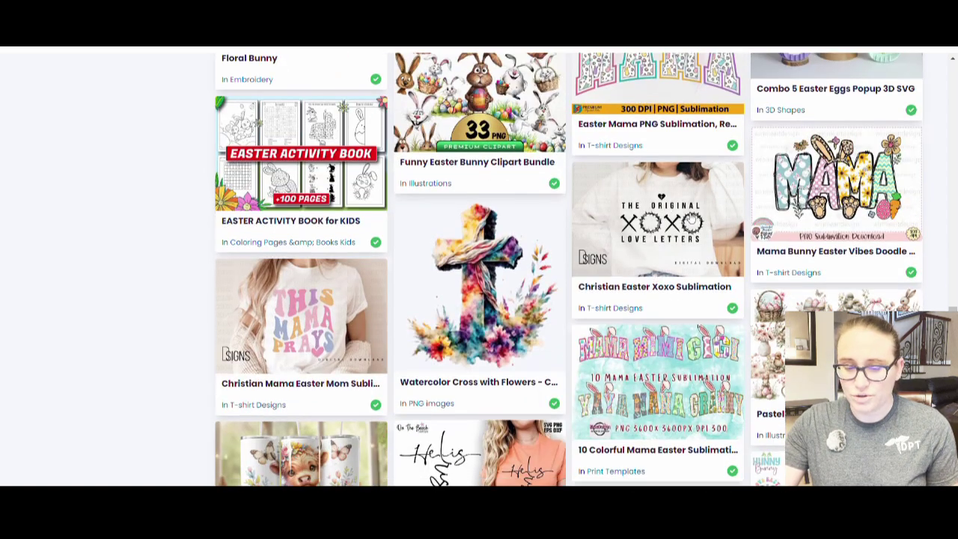
scroll(810, 195, "down", 6)
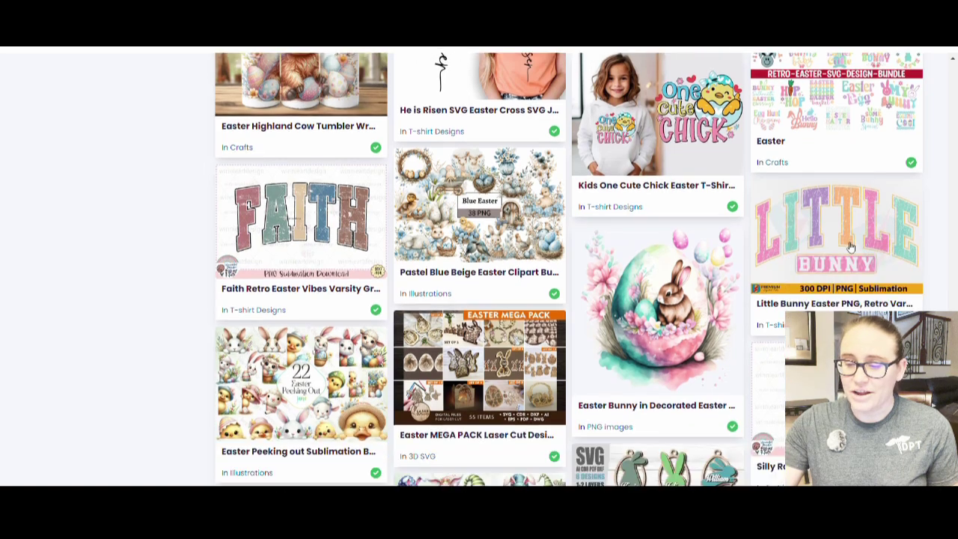
scroll(880, 270, "down", 2)
scroll(891, 172, "down", 6)
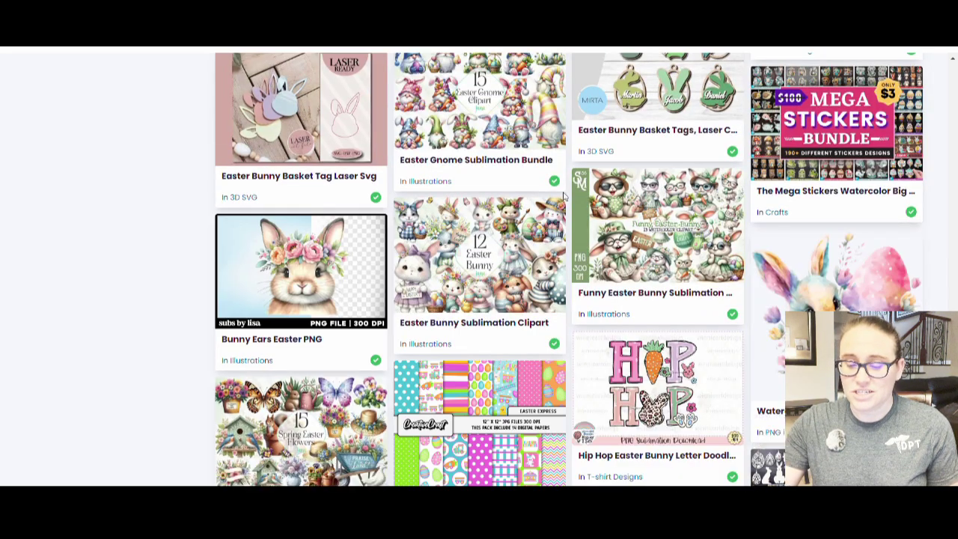
scroll(711, 217, "down", 4)
scroll(711, 217, "down", 8)
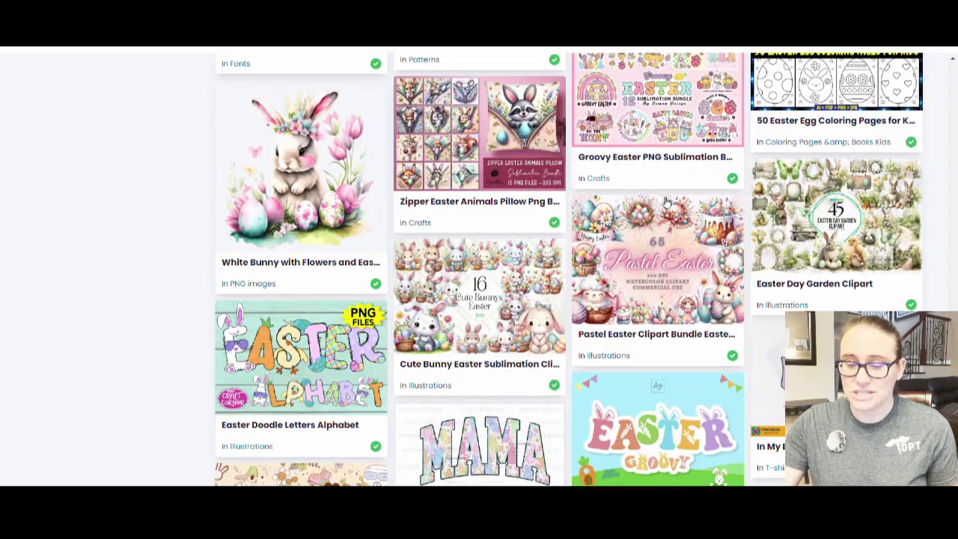
scroll(955, 262, "down", 6)
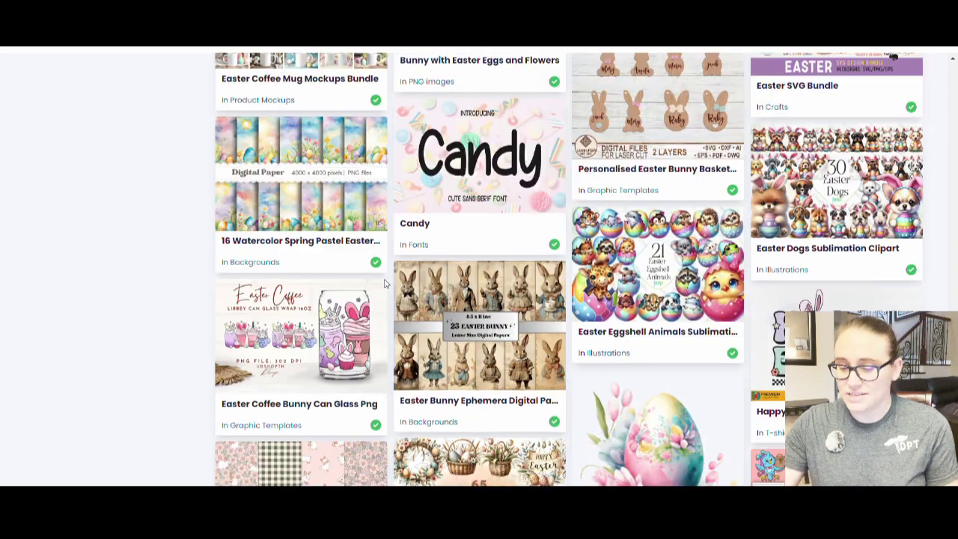
scroll(797, 283, "down", 4)
scroll(797, 283, "down", 3)
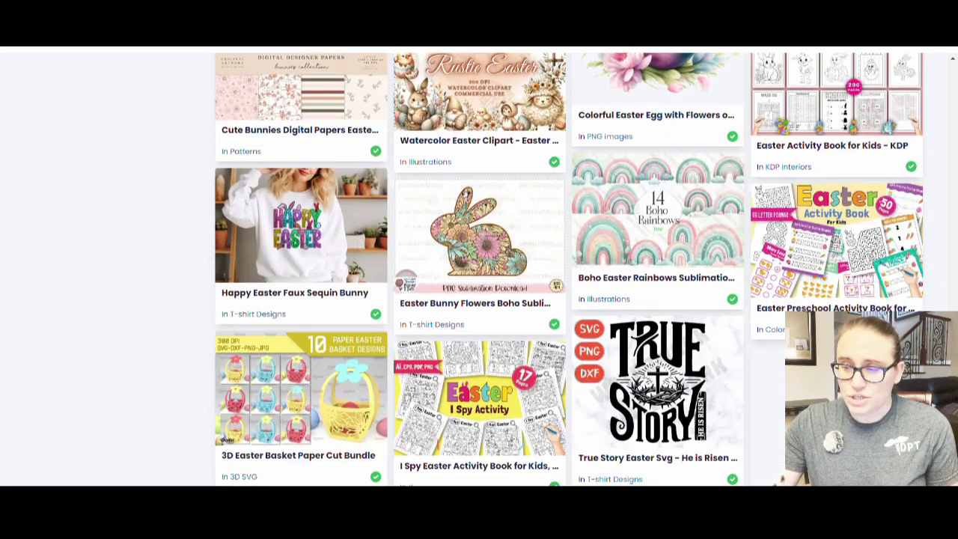
Step: Replace the search term in the results filter with "nurse bunny" and run the search
key("Home")
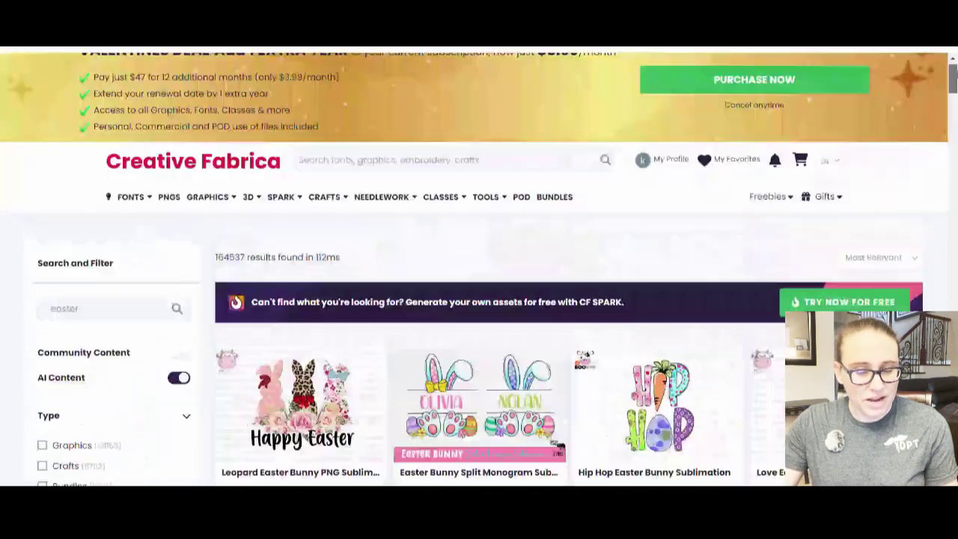
left_click_drag(78, 327, 21, 314)
type("nurse")
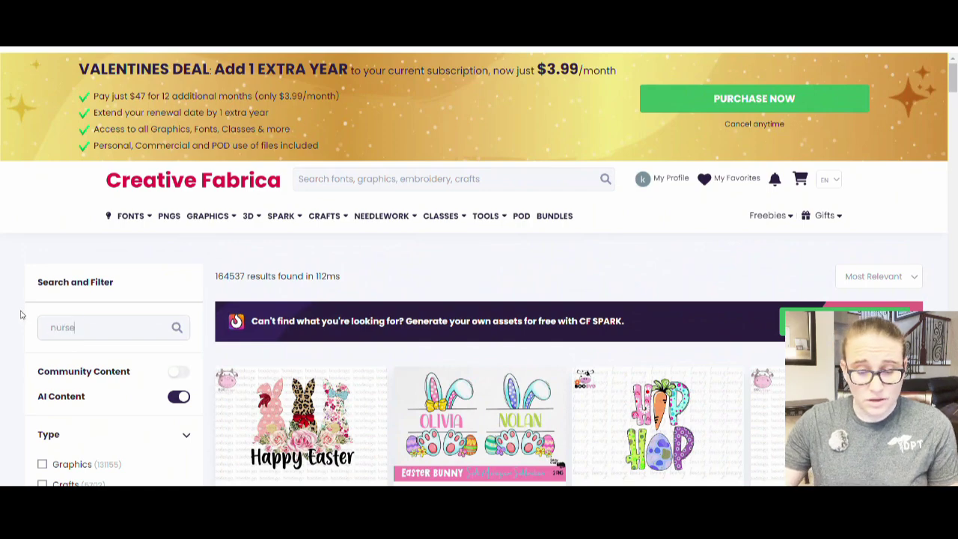
type(" bunny")
key("Return")
Step: Examine the nurse bunny results and compare the varsity-lettered and other T-shirt designs
scroll(777, 192, "down", 2)
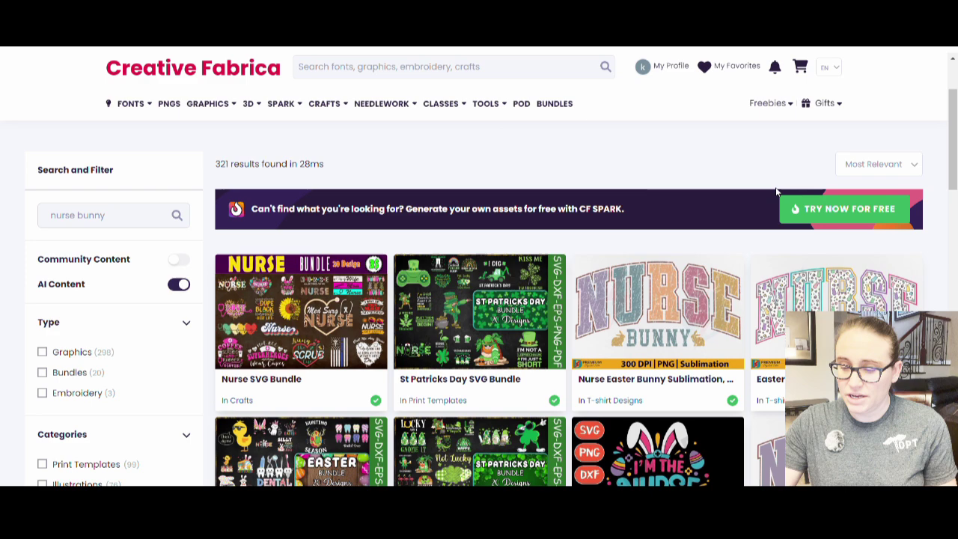
scroll(777, 193, "down", 1)
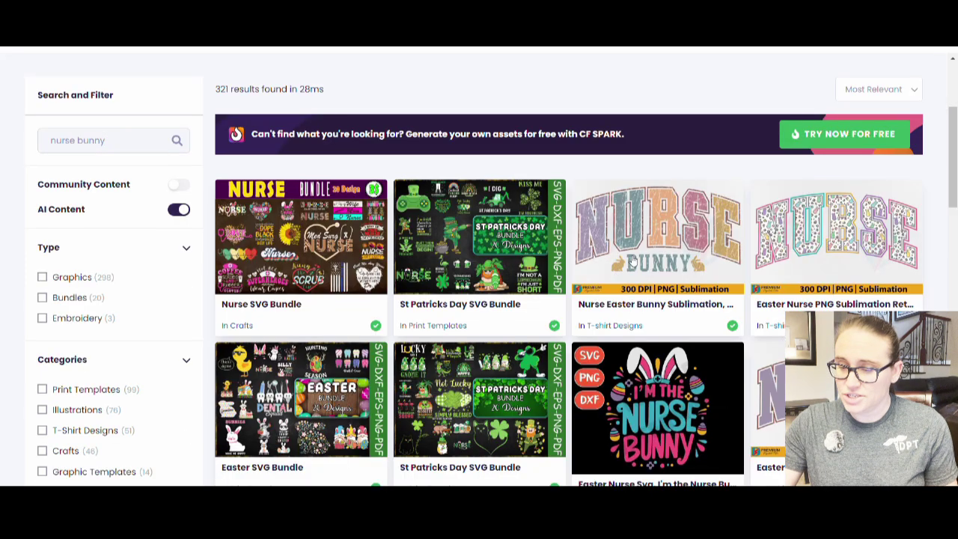
scroll(631, 260, "down", 1)
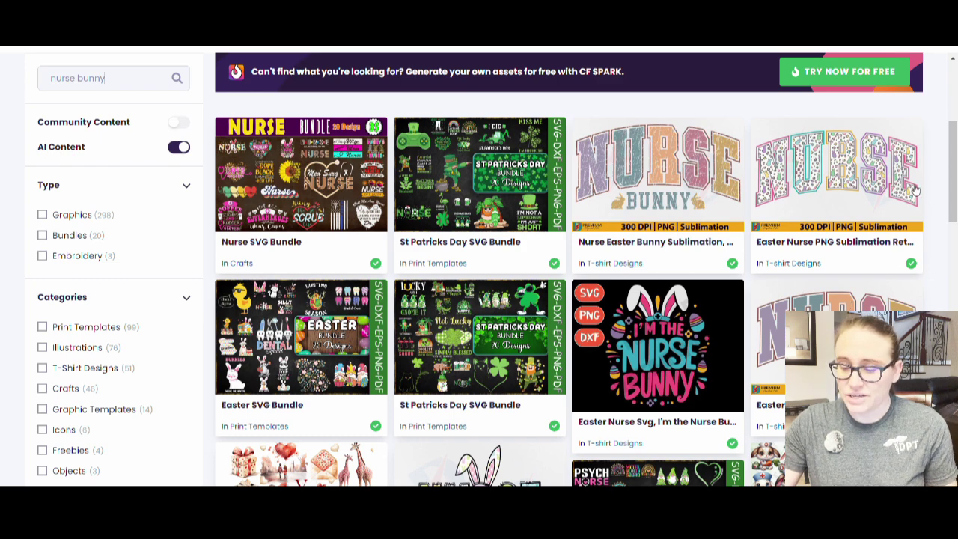
scroll(862, 186, "down", 3)
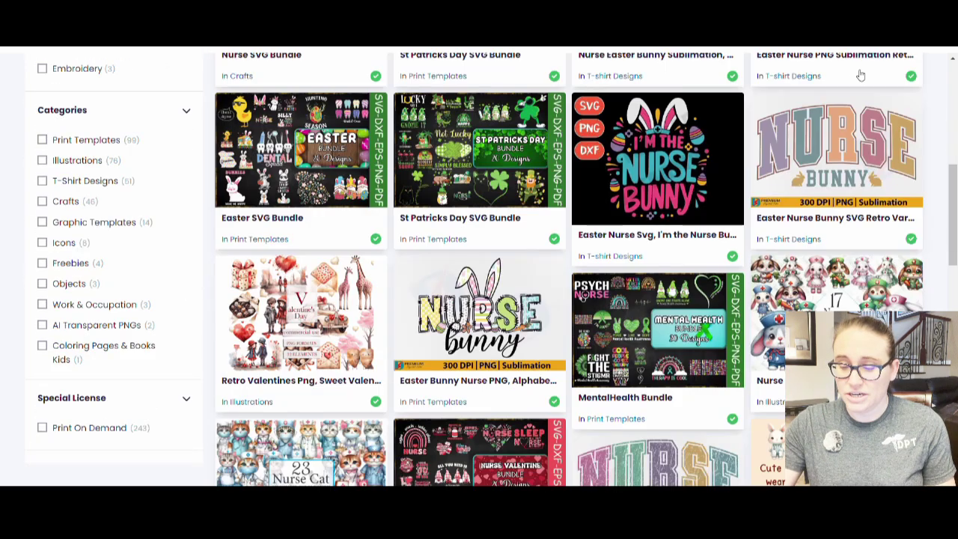
scroll(570, 480, "down", 3)
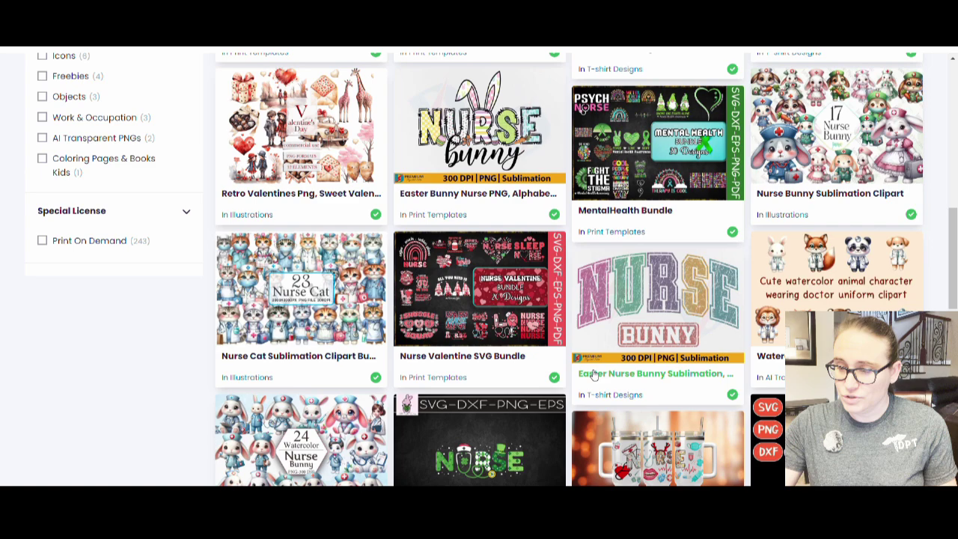
scroll(648, 337, "up", 3)
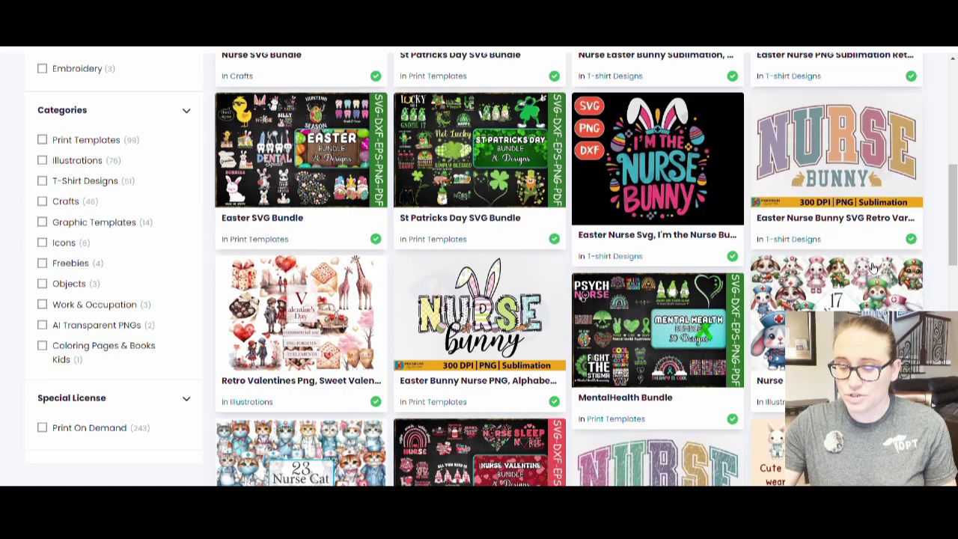
scroll(686, 265, "down", 3)
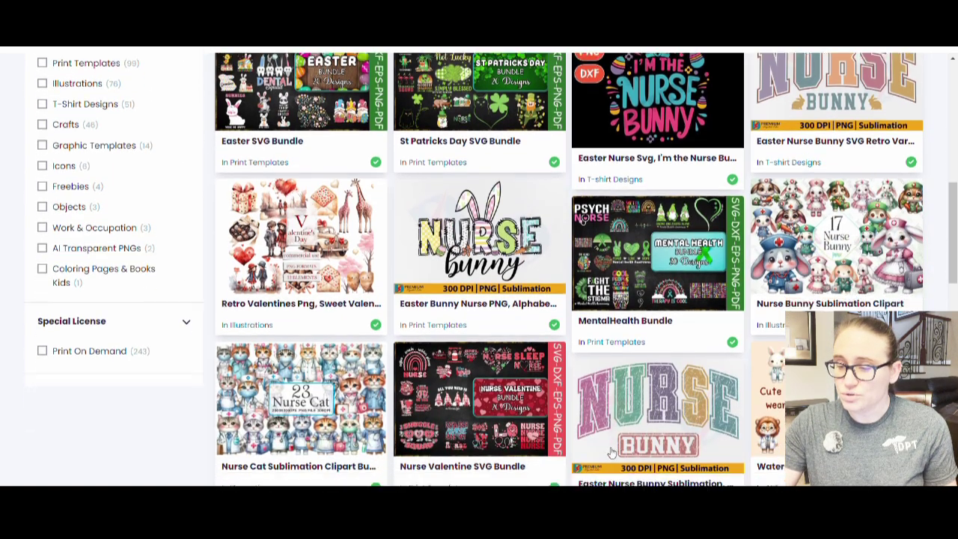
scroll(686, 265, "down", 3)
scroll(872, 273, "up", 8)
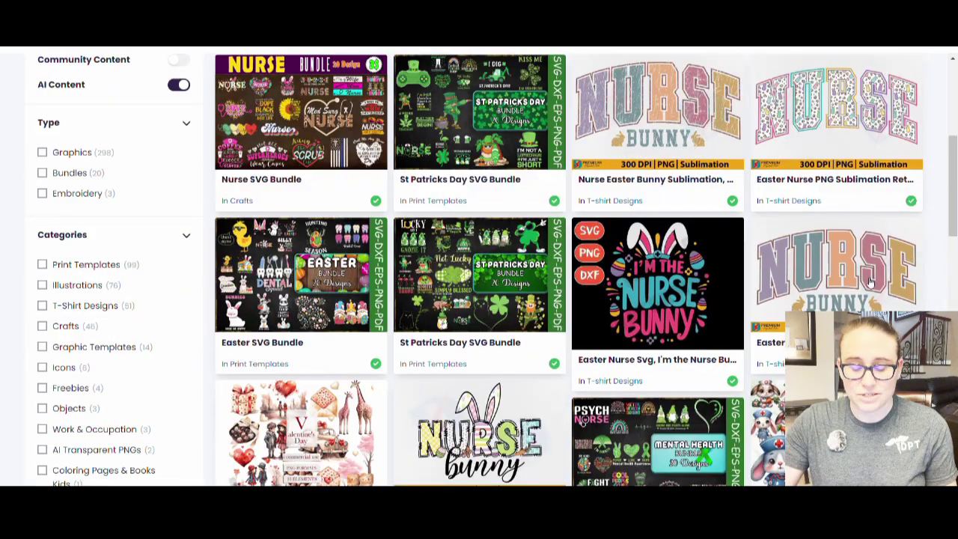
Step: Open the "Easter Nurse Bunny SVG Retro Varsity PNG" design and download it
left_click(881, 273)
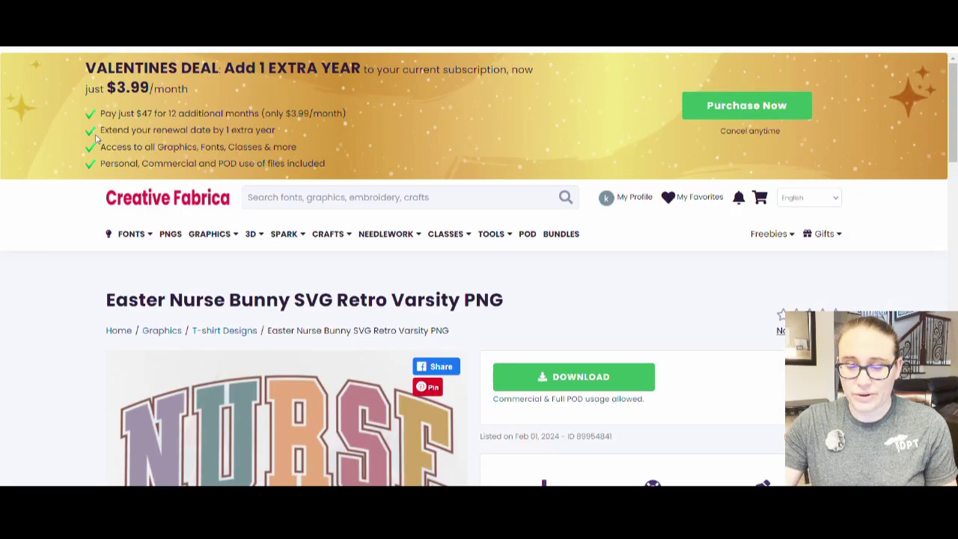
scroll(464, 206, "down", 2)
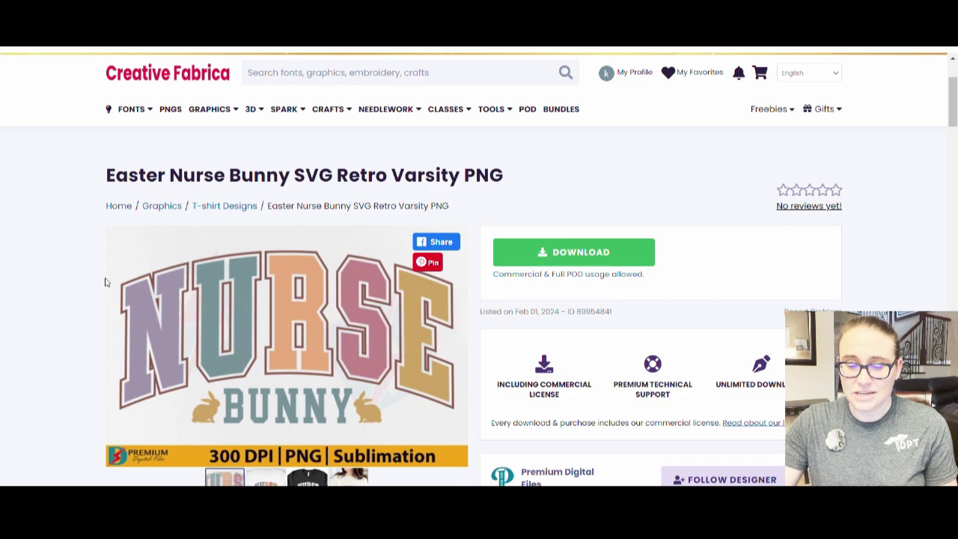
left_click(565, 255)
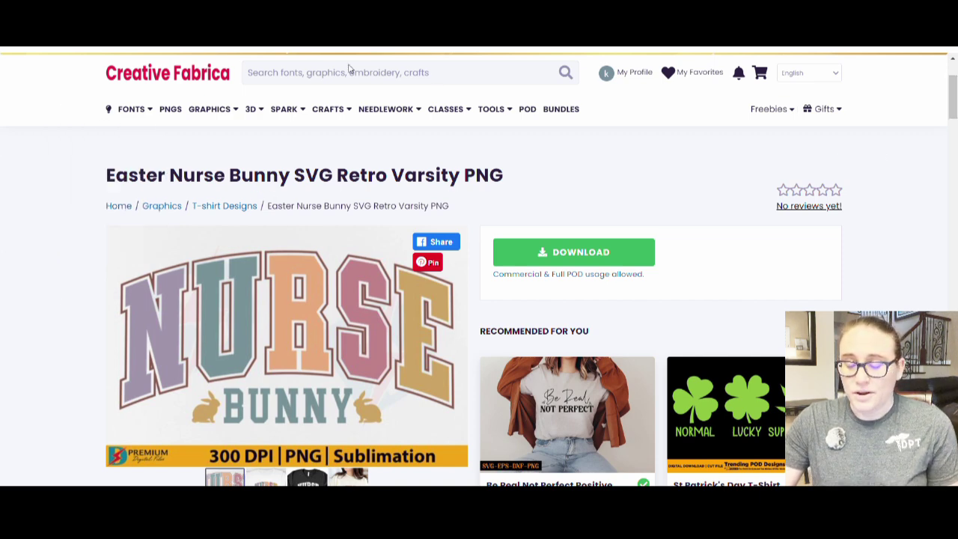
Step: Switch to Canva and create a new custom-size design 4500 px wide and 5400 px high
key("ctrl+Tab")
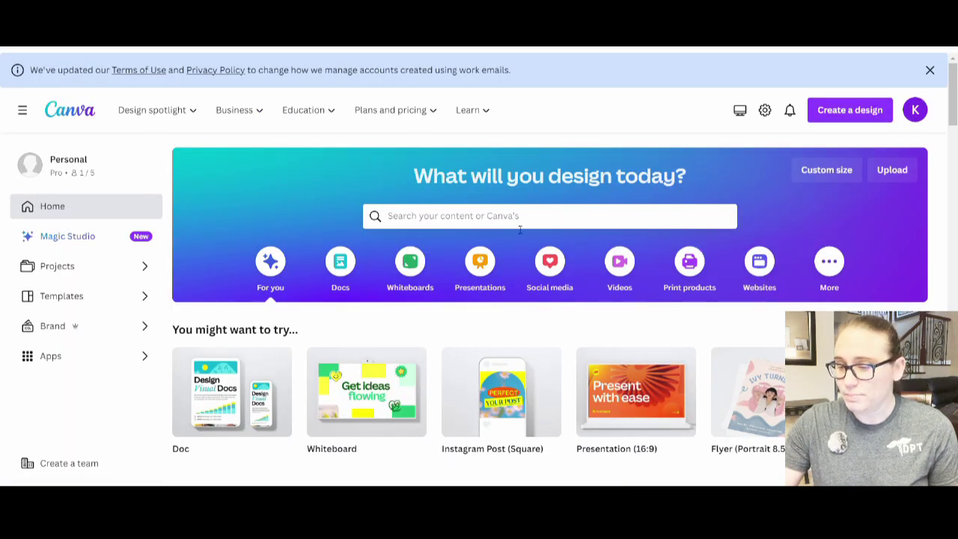
left_click(838, 177)
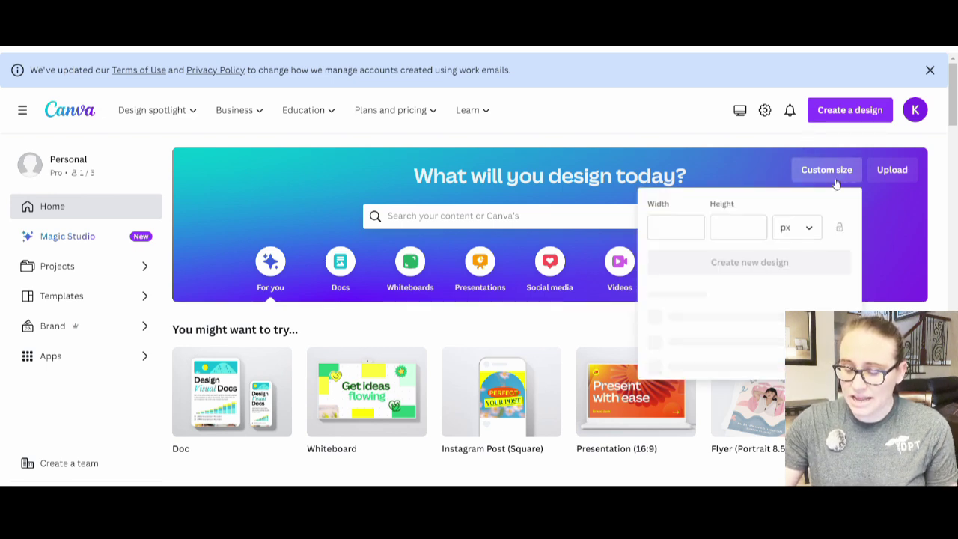
left_click(696, 230)
type("4500")
key("Tab")
type("5400")
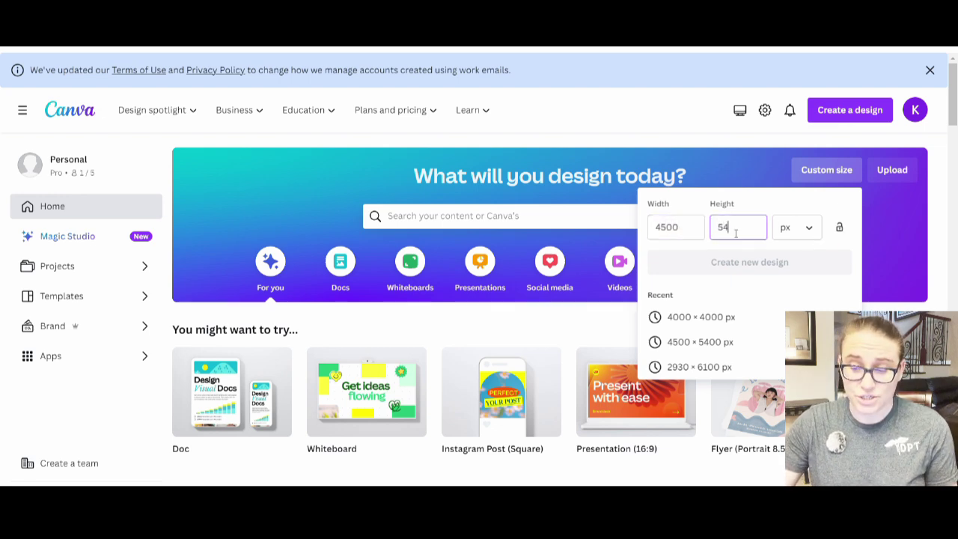
left_click(730, 262)
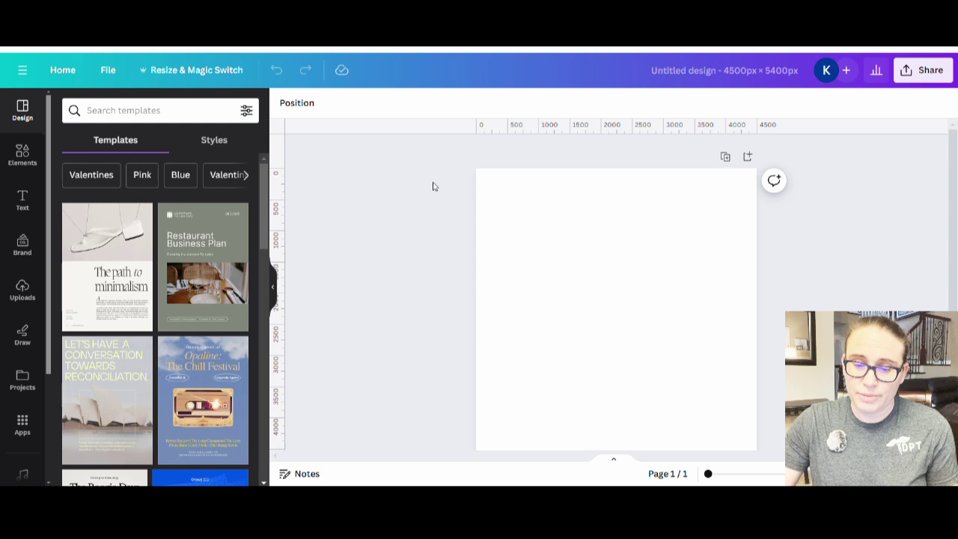
Step: Set the blank page's background colour to solid black
left_click(582, 239)
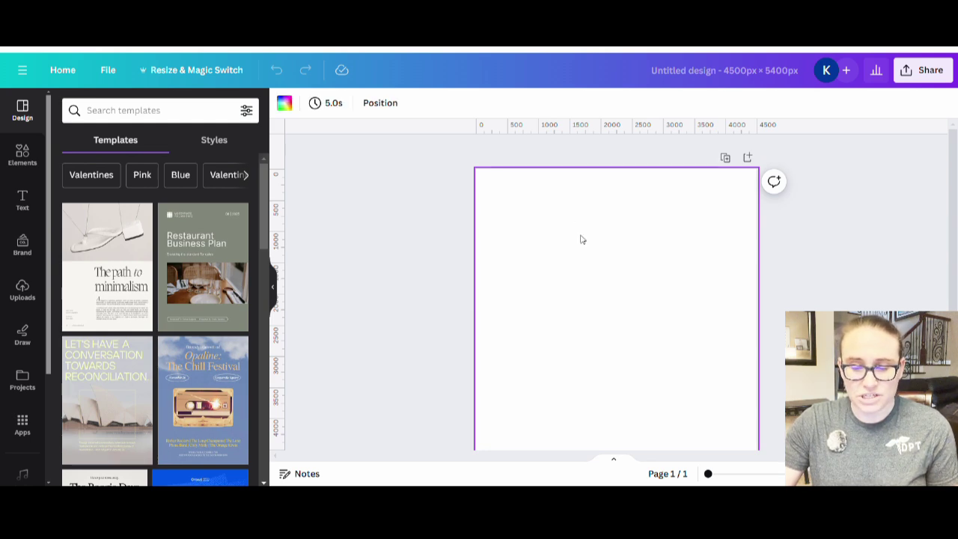
left_click(284, 103)
left_click(68, 349)
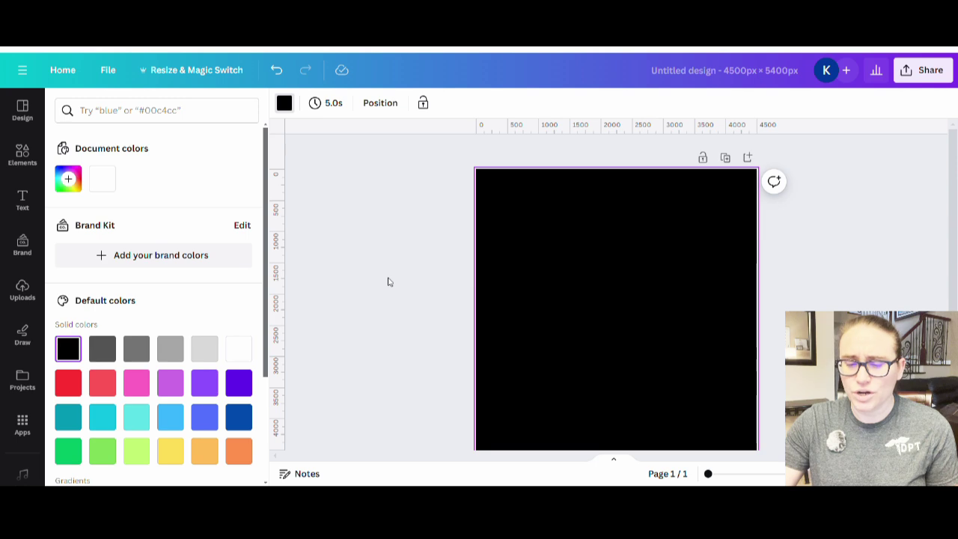
left_click(416, 282)
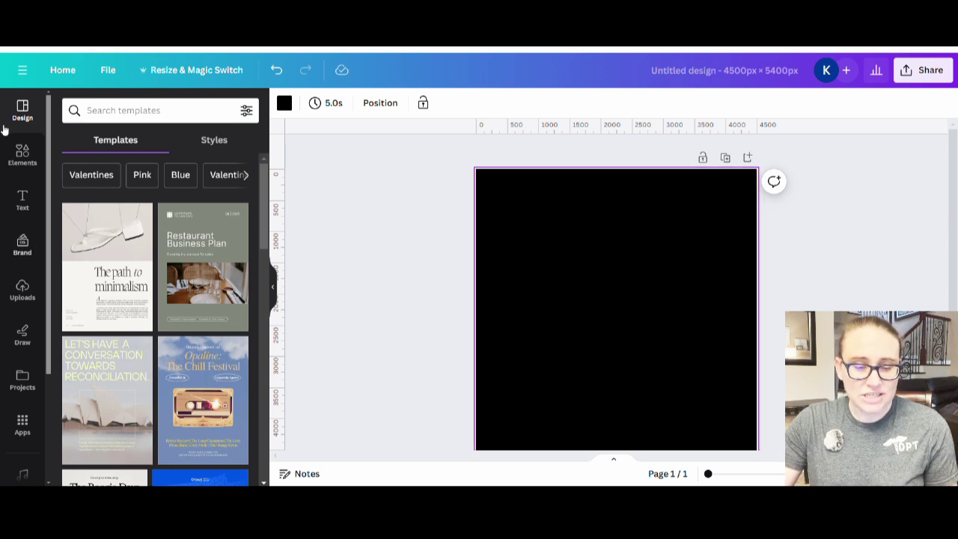
Step: Add the uploaded Nurse Bunny image to the black page
left_click(15, 294)
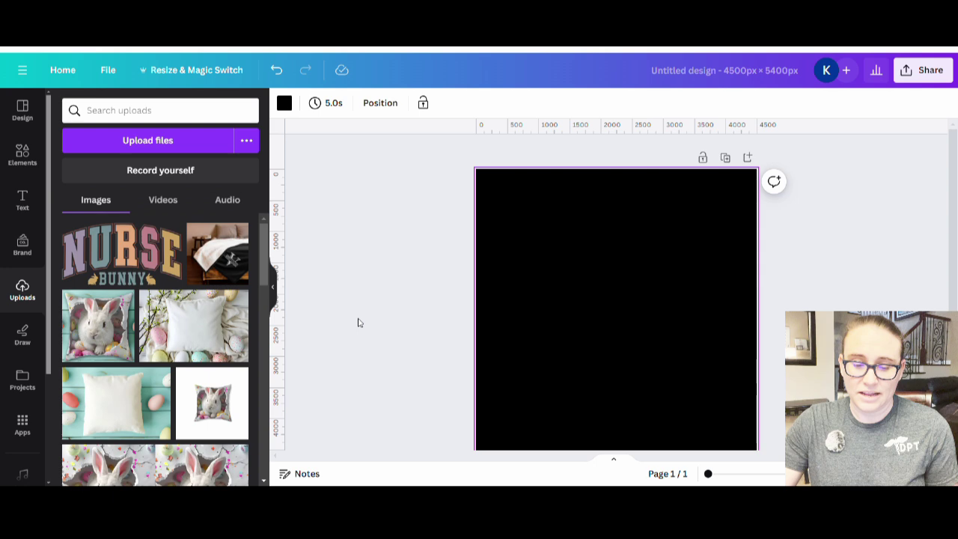
left_click(109, 252)
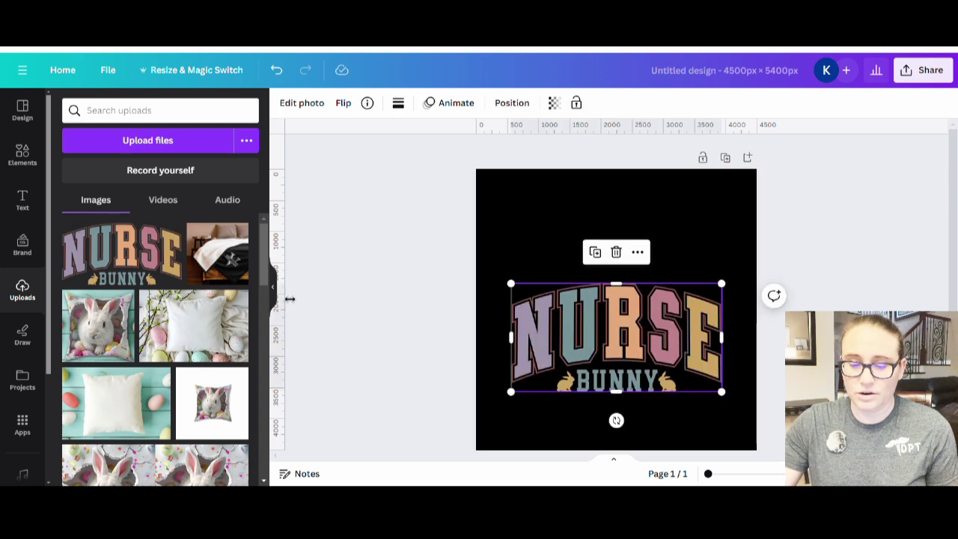
Step: Enlarge the Nurse Bunny image to nearly the full page width and centre it near the top of the black page
left_click(274, 289)
left_click(270, 288)
left_click_drag(552, 393, 618, 367)
left_click(601, 384)
left_click_drag(499, 246, 496, 245)
left_click(570, 347)
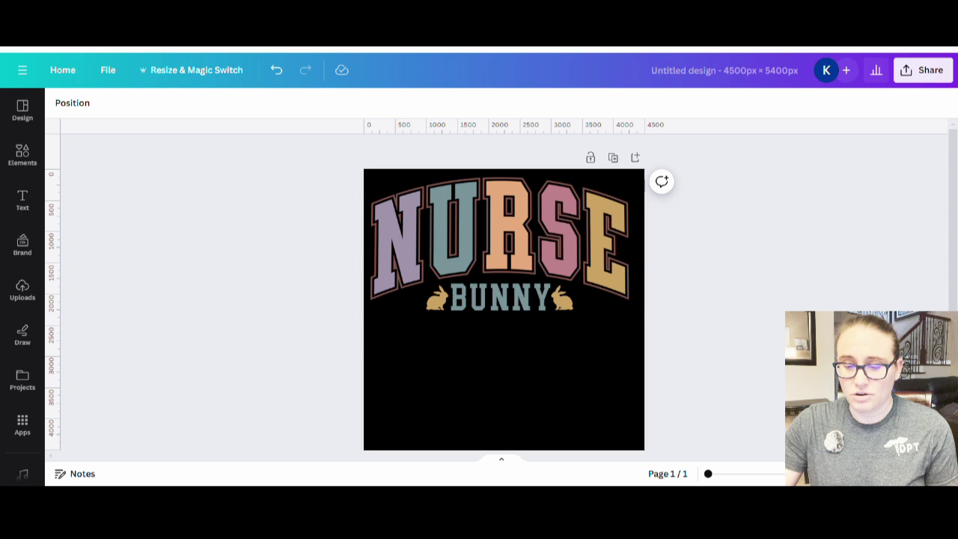
left_click_drag(570, 237, 575, 236)
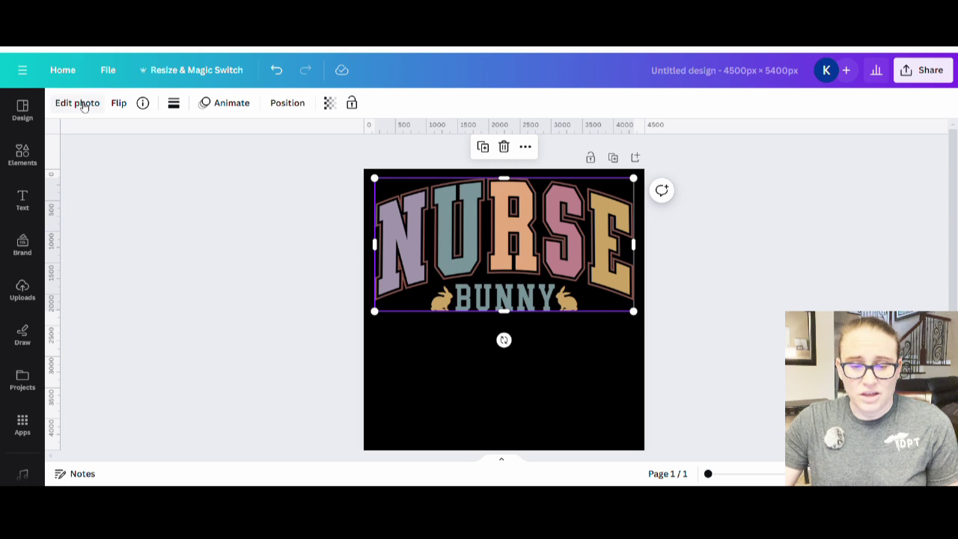
Step: Set the Nurse Bunny image's brightness to 39
left_click(77, 103)
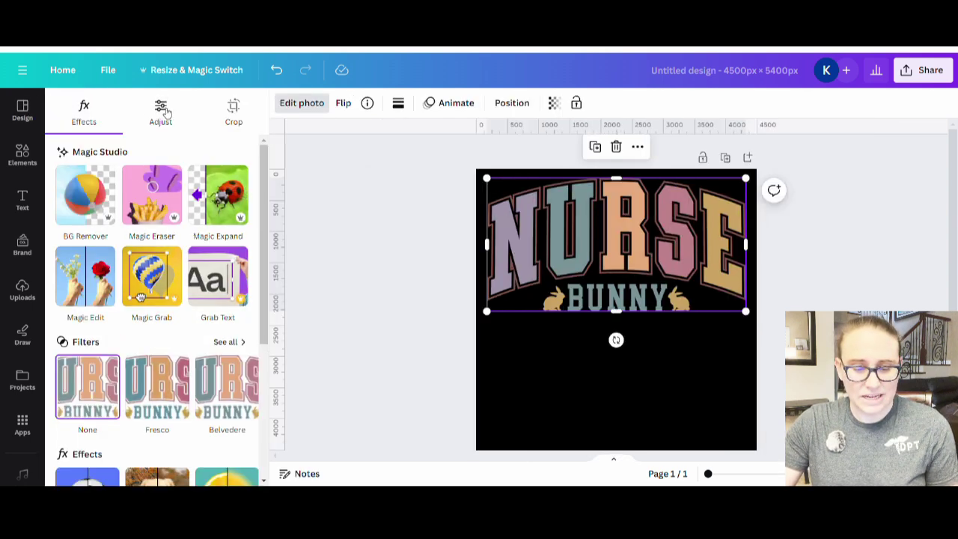
left_click(161, 112)
scroll(151, 335, "down", 1)
left_click_drag(155, 340, 189, 336)
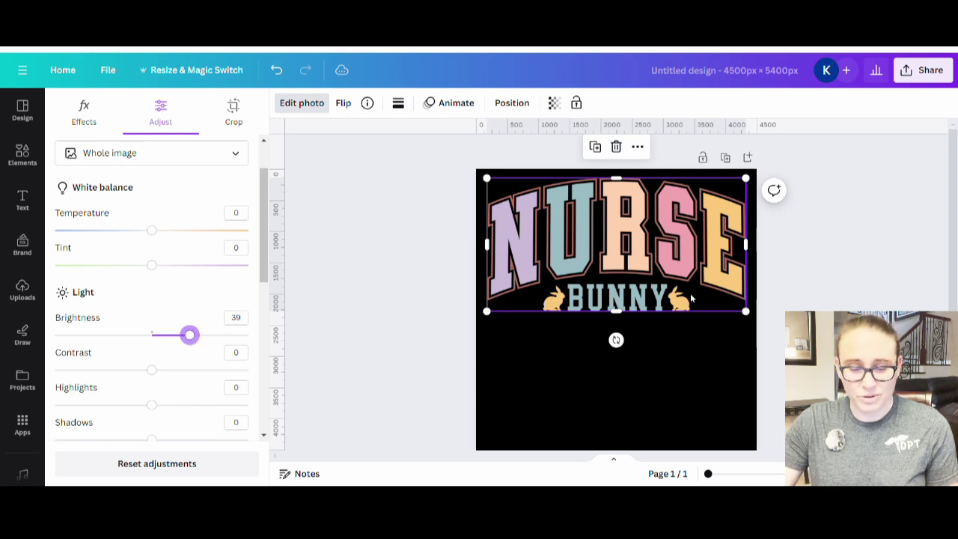
scroll(188, 295, "down", 5)
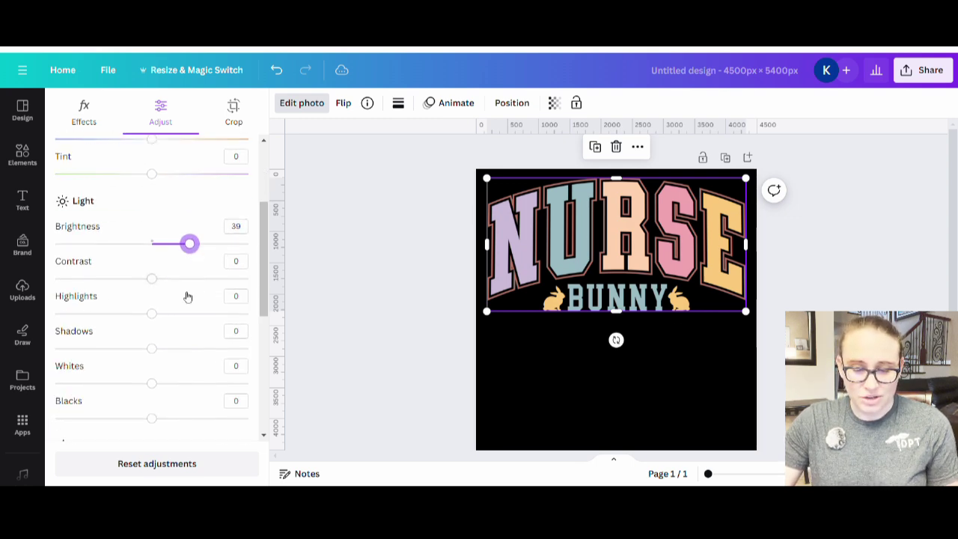
Step: Lower the Nurse Bunny image's vibrance to -15, leaving saturation at 0
scroll(126, 239, "down", 2)
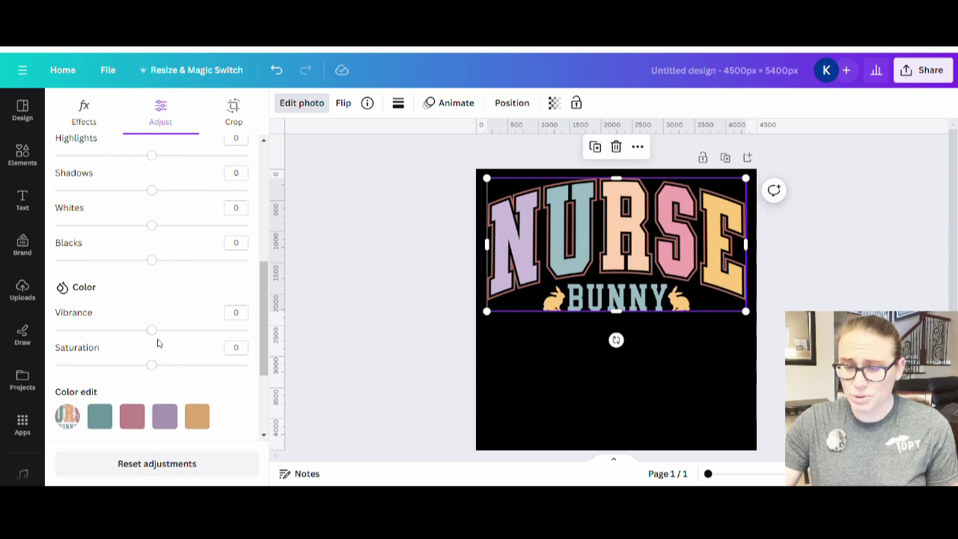
left_click_drag(153, 331, 153, 372)
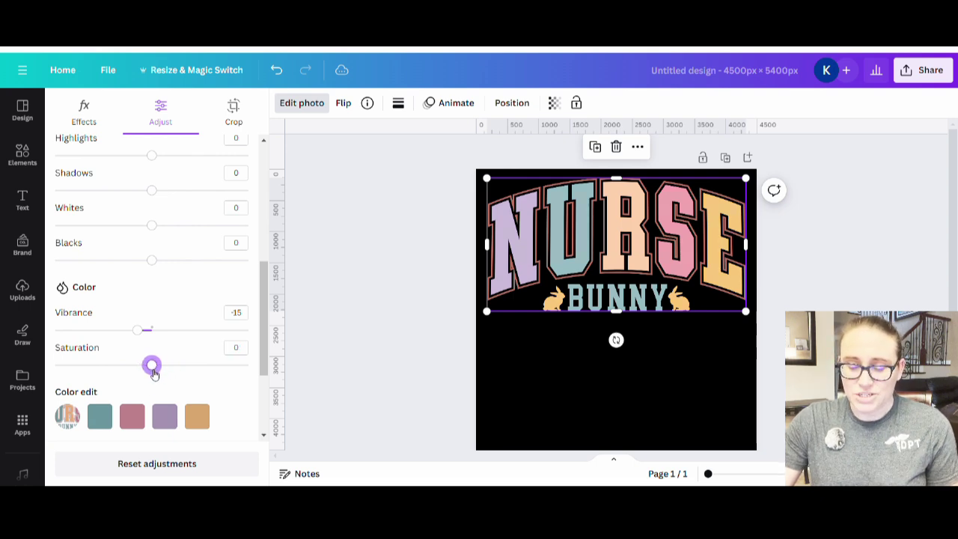
left_click(523, 397)
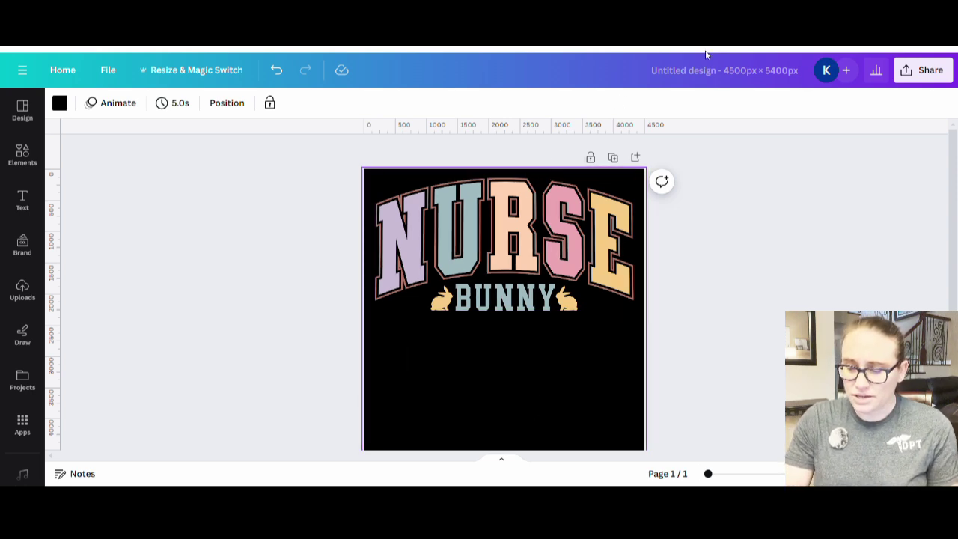
Step: Rename the design as "nurse bunny frame"
left_click(683, 72)
key("BackSpace")
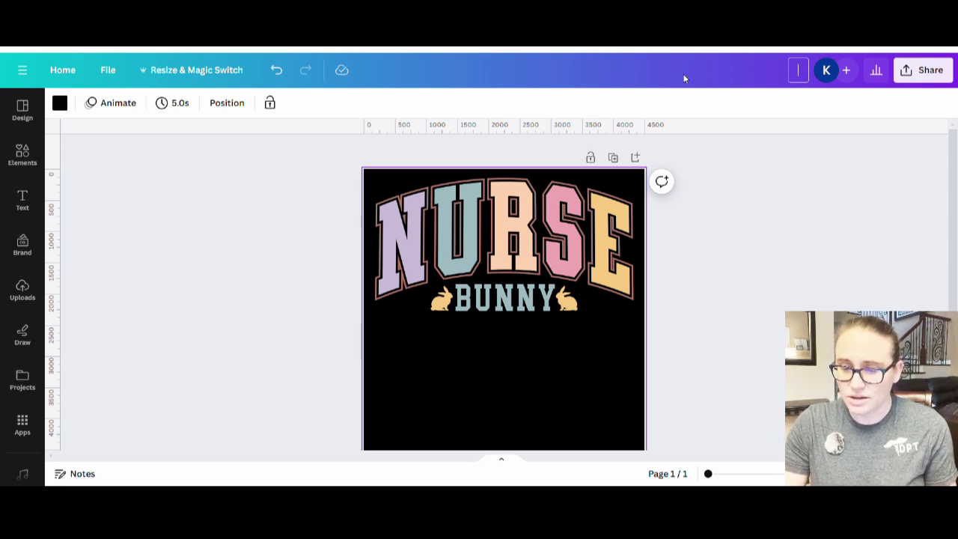
type("nurse")
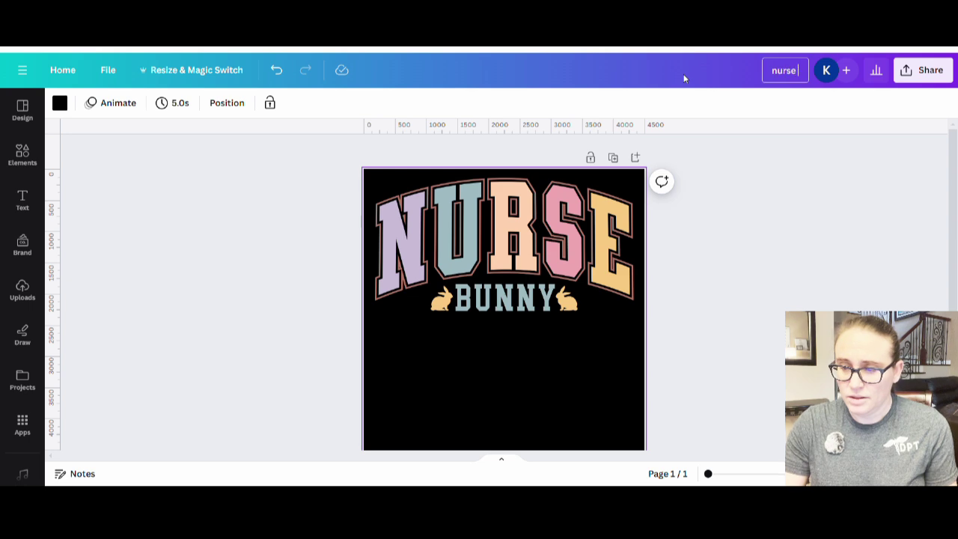
type(" bunny frame")
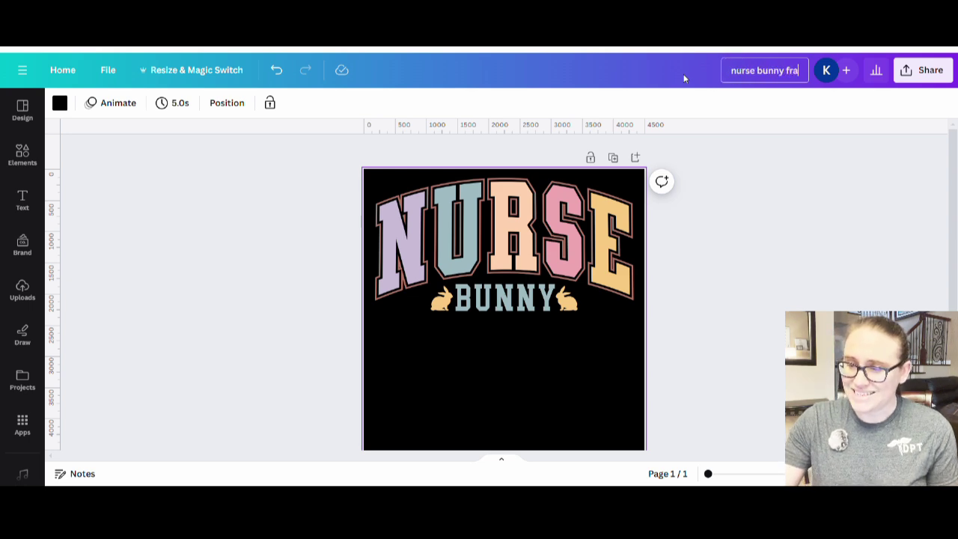
Step: Set up the design's download as a PNG with a transparent background
left_click(909, 77)
left_click(740, 392)
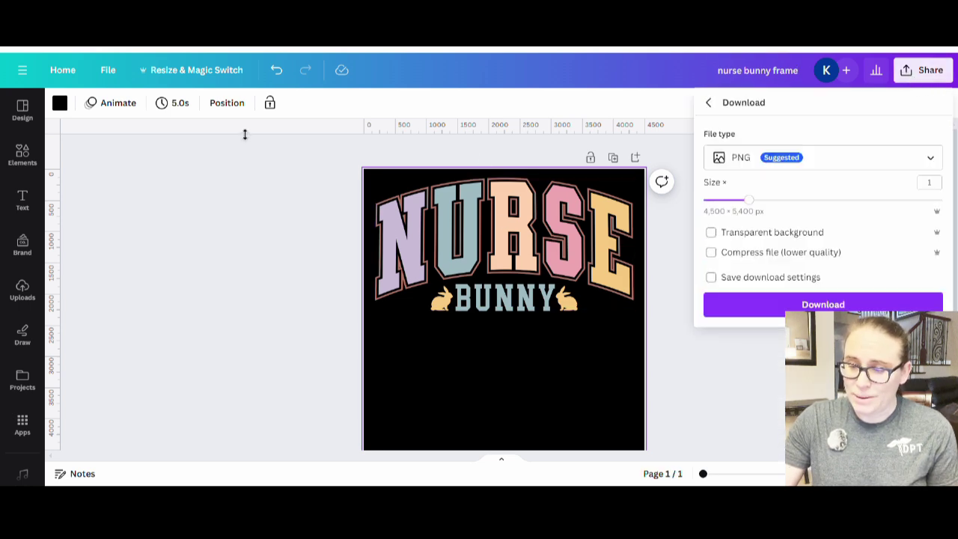
left_click(728, 234)
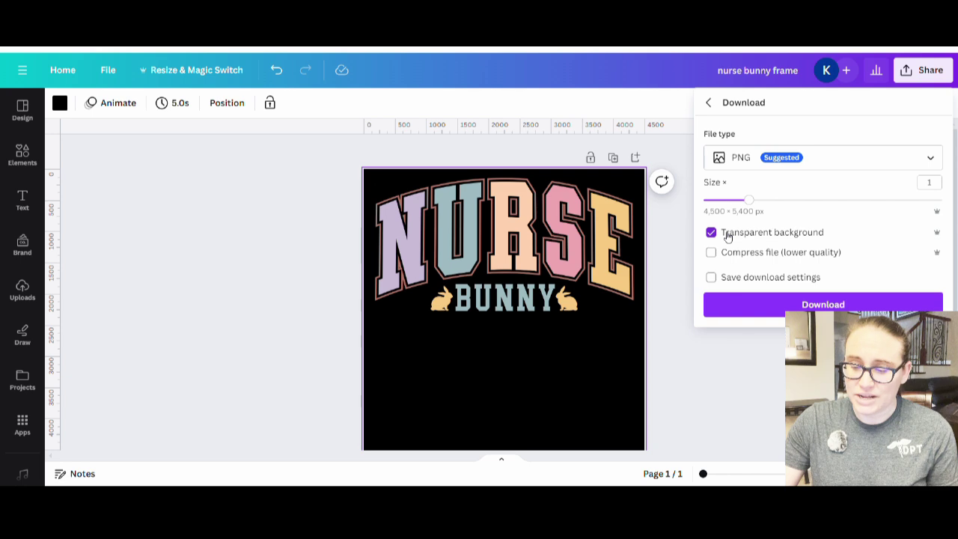
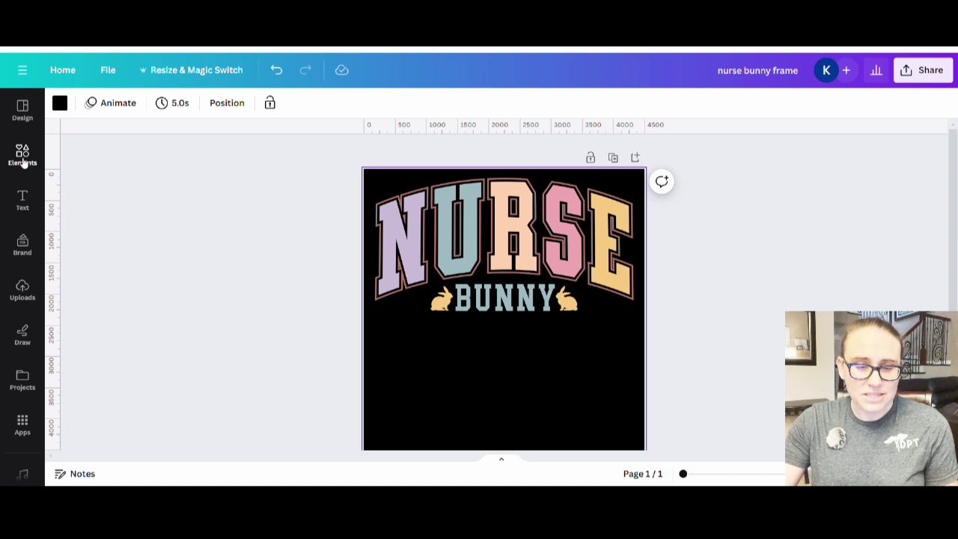
Step: Search the elements for "seamless easter egg pattern" and show all matching graphics
left_click(23, 156)
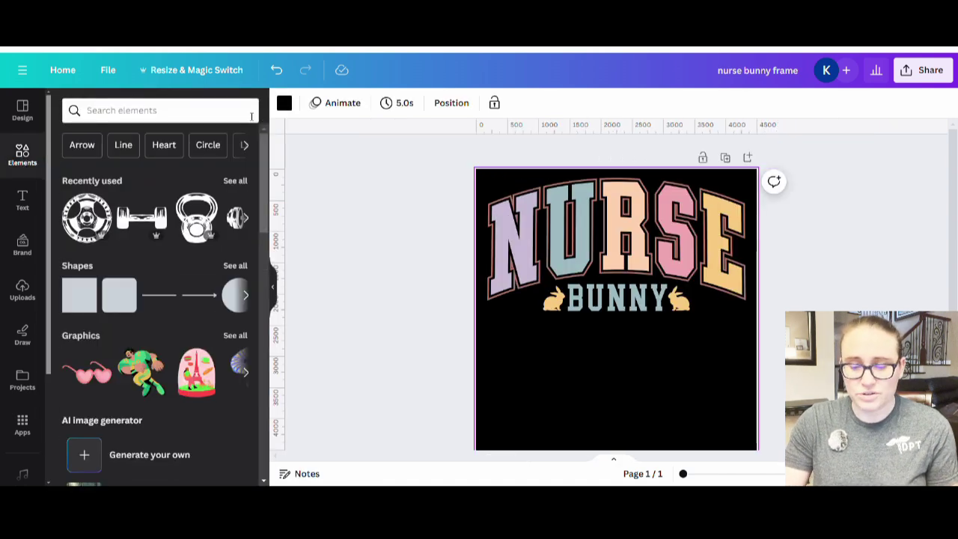
left_click(180, 110)
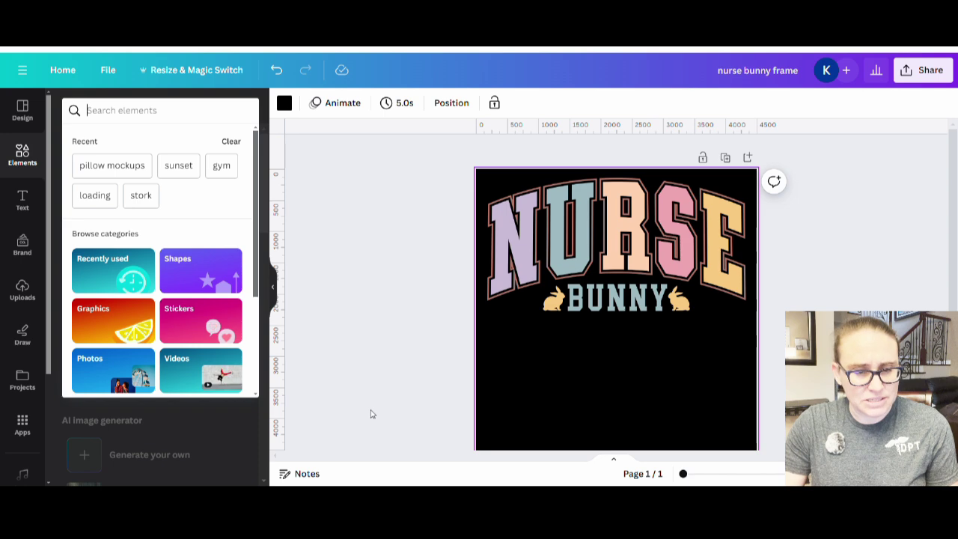
type("seamk")
type("ess ")
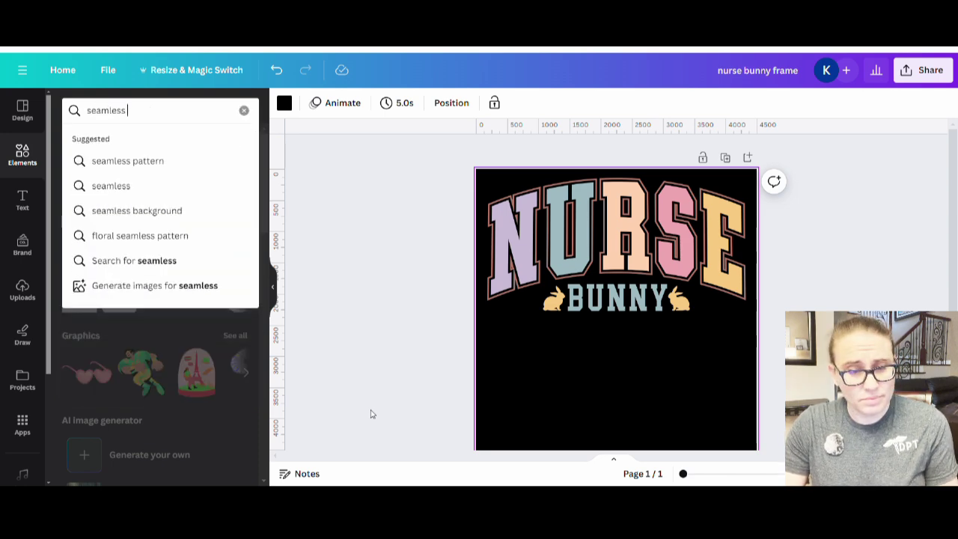
type("eas")
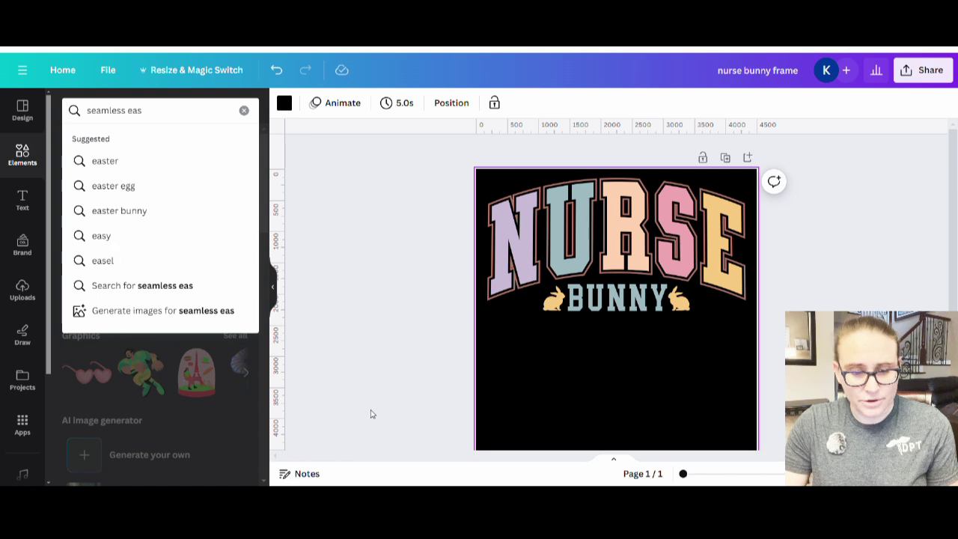
type("ter egg pattern")
key("Return")
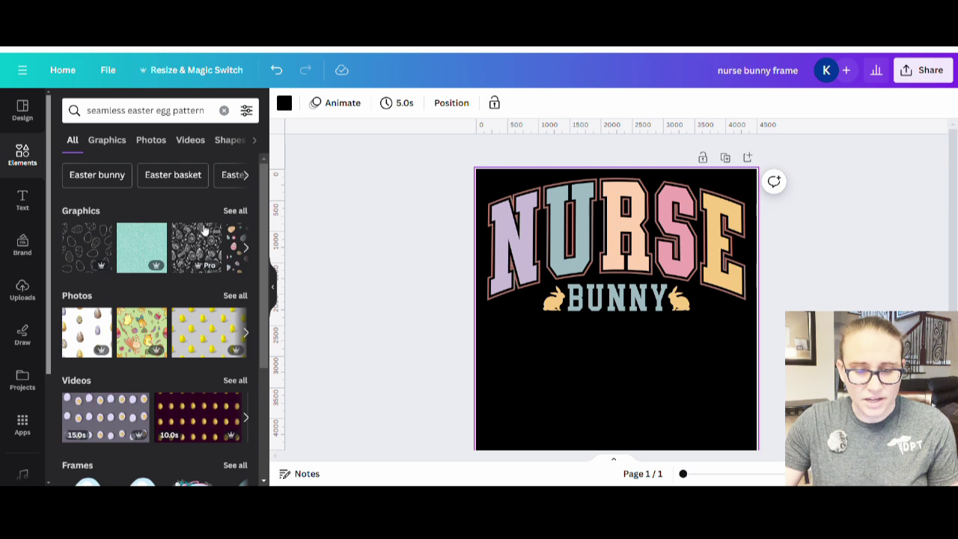
left_click(235, 210)
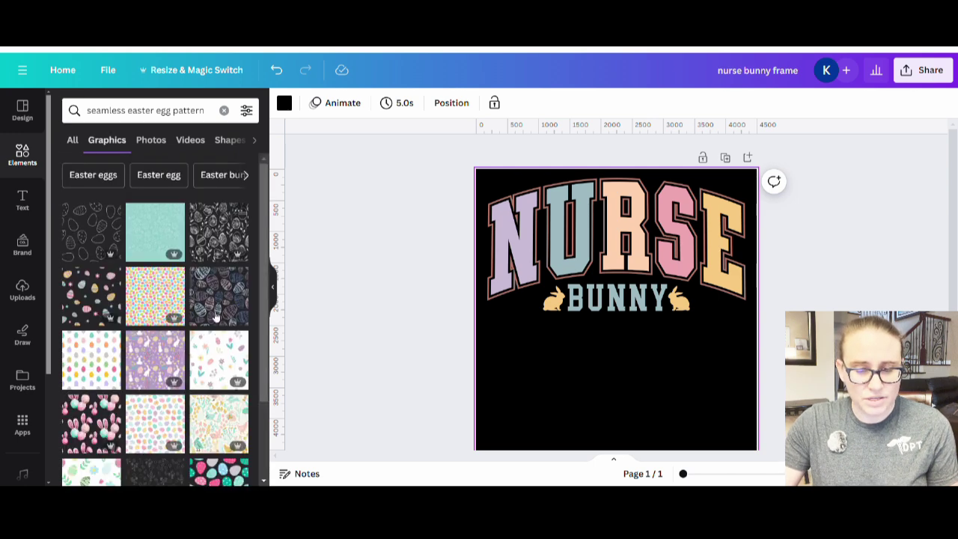
Step: Add the white line-art Easter egg and leaf pattern to the page and enlarge it over the lower area
left_click(214, 232)
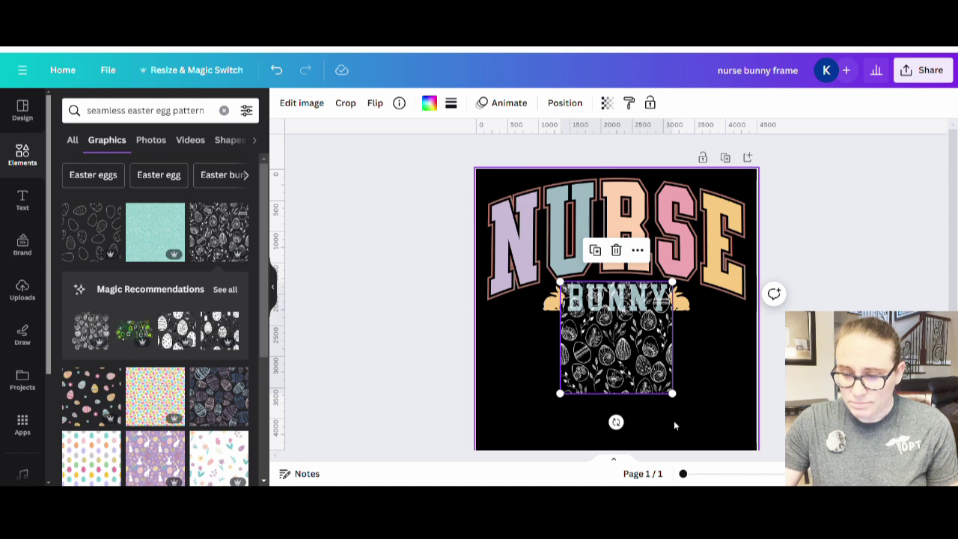
left_click_drag(679, 398, 774, 486)
left_click_drag(659, 374, 603, 389)
left_click_drag(615, 440, 615, 439)
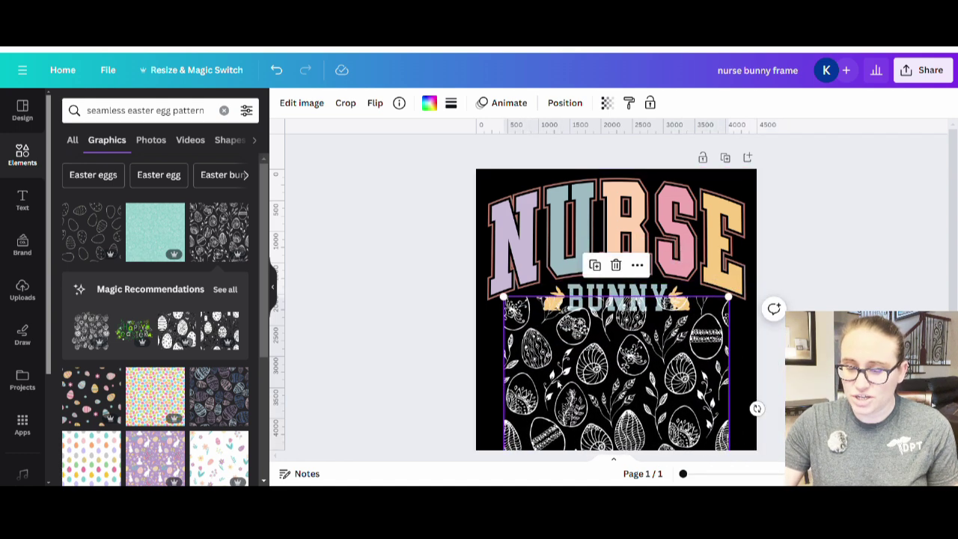
Step: Shrink the Easter egg pattern to a small square tile and place it in the page's upper-left corner
left_click_drag(587, 404, 570, 275)
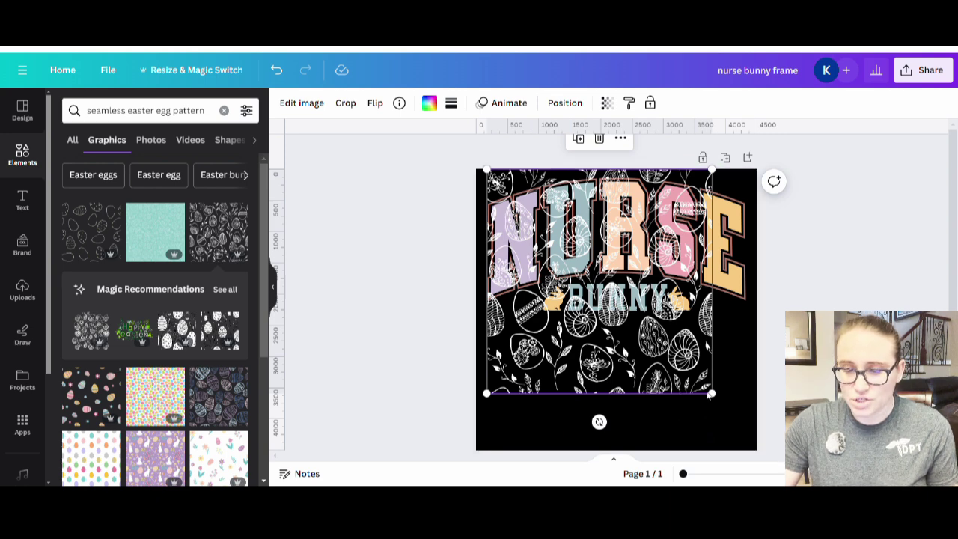
left_click_drag(711, 392, 566, 247)
left_click(627, 387)
mouse_move(526, 218)
left_mouse_down()
mouse_move(525, 230)
mouse_move(522, 222)
left_mouse_up()
left_click(558, 404)
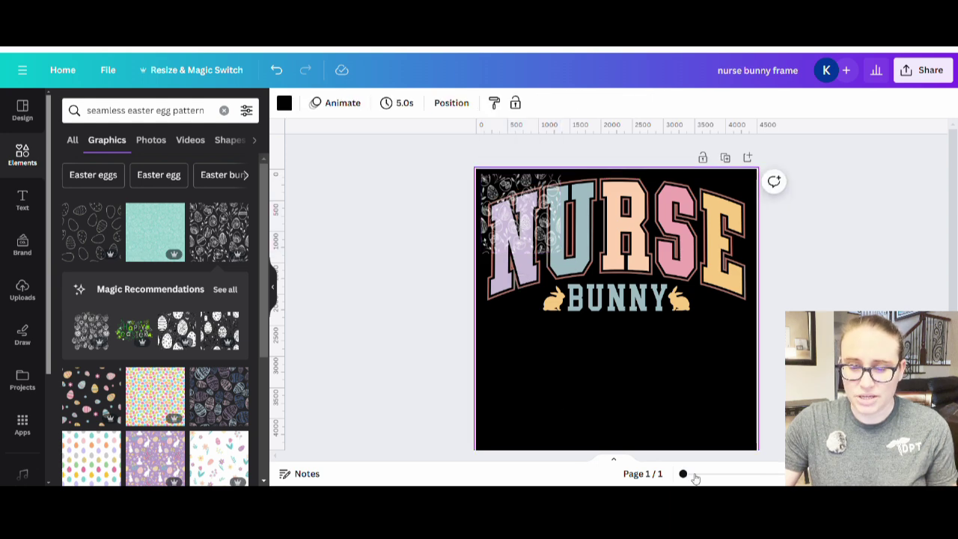
left_click_drag(686, 474, 700, 477)
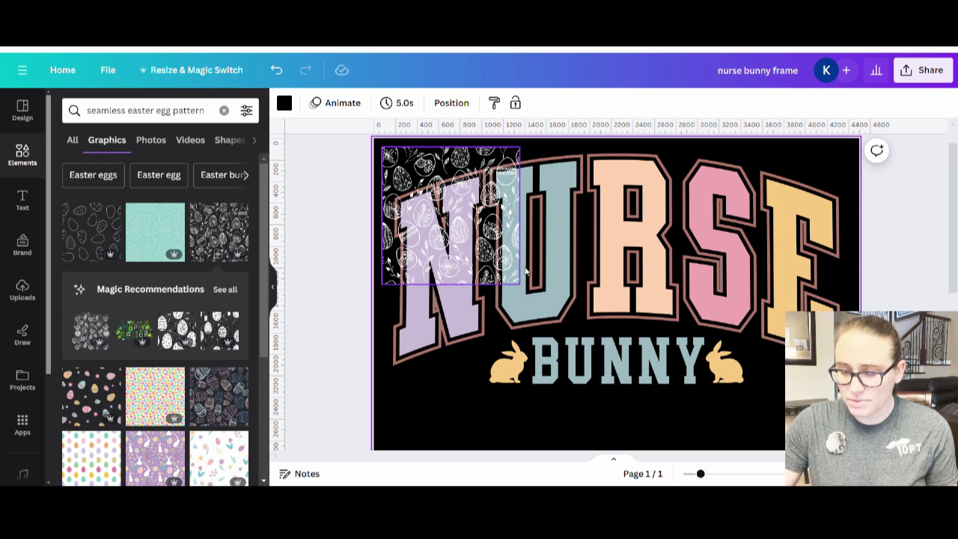
left_click_drag(698, 480, 691, 473)
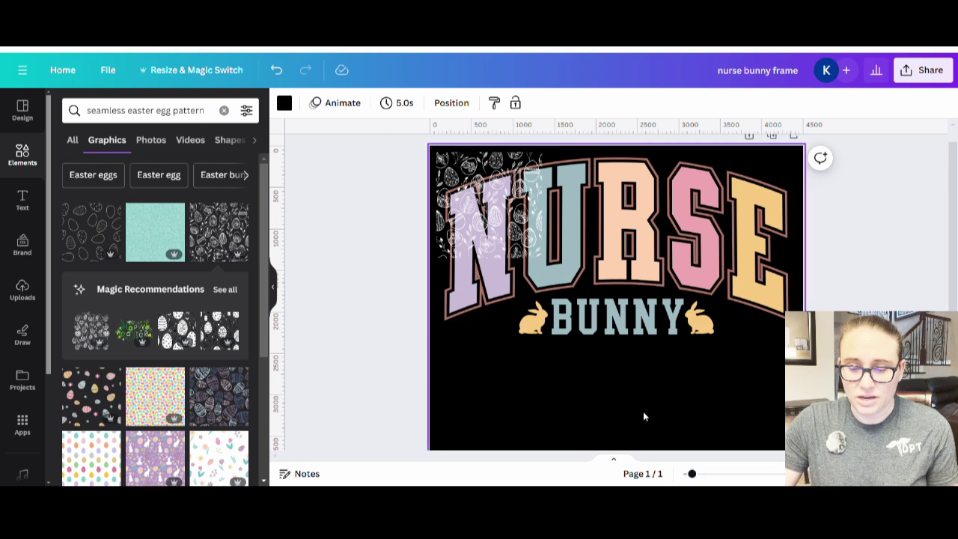
Step: Duplicate the egg pattern tile three times side by side to form a row across the top of the page
left_click(469, 194)
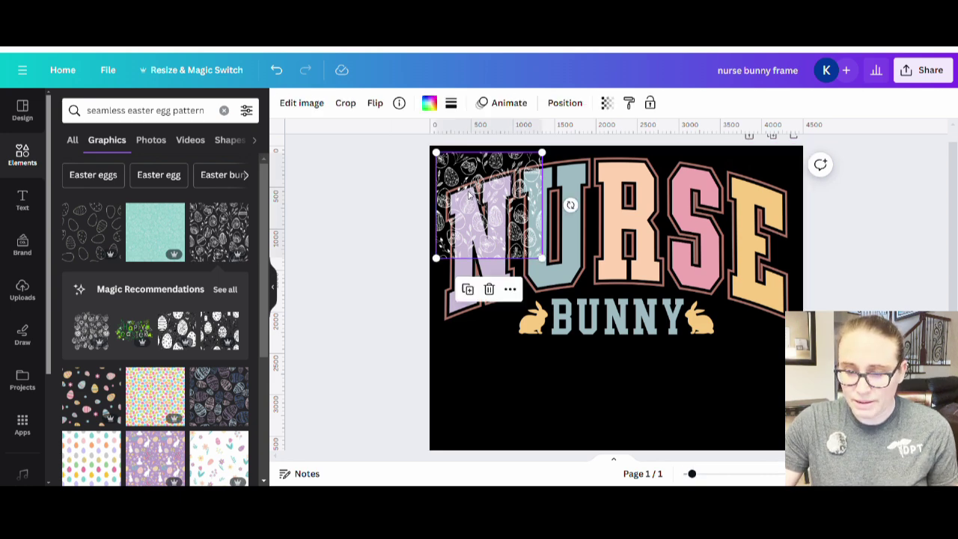
key("ctrl+d")
left_click_drag(462, 206, 578, 209)
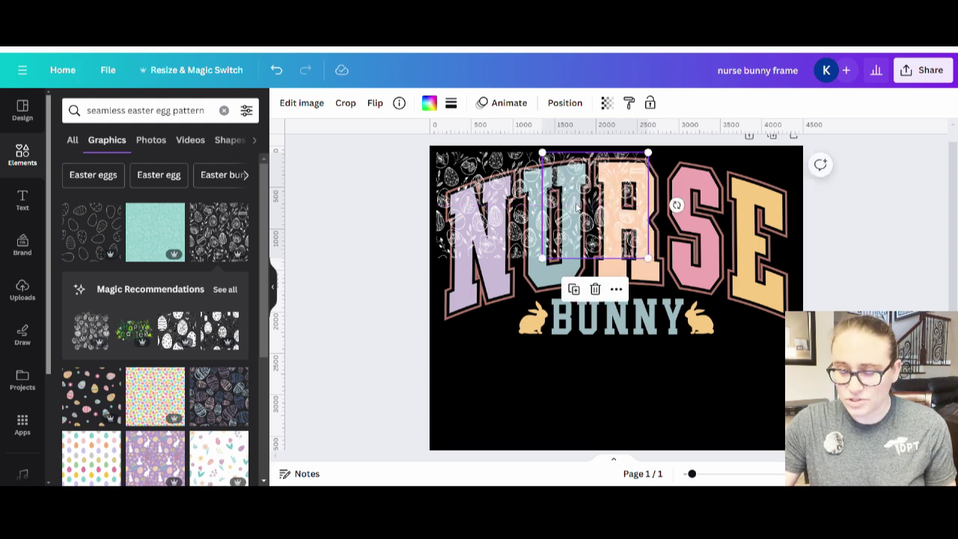
key("ctrl+d")
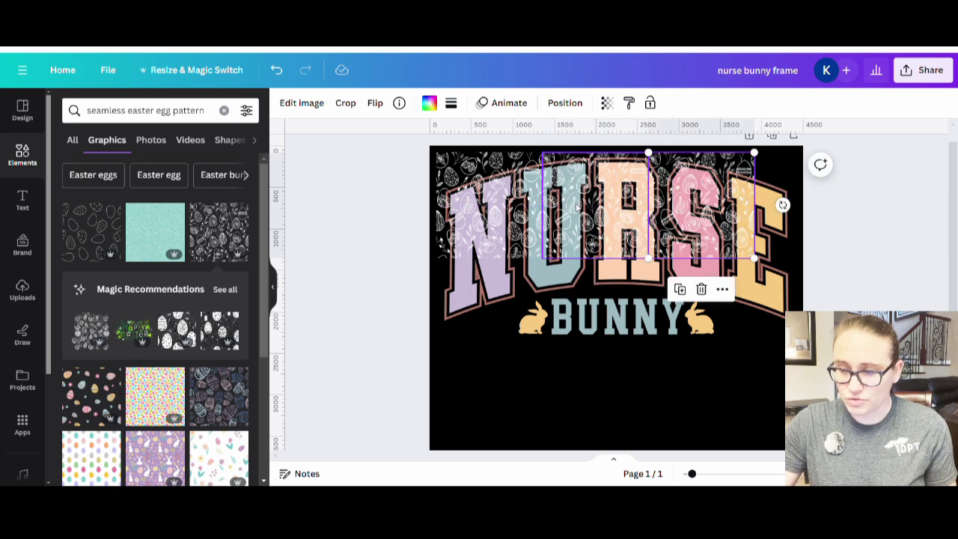
key("ctrl+d")
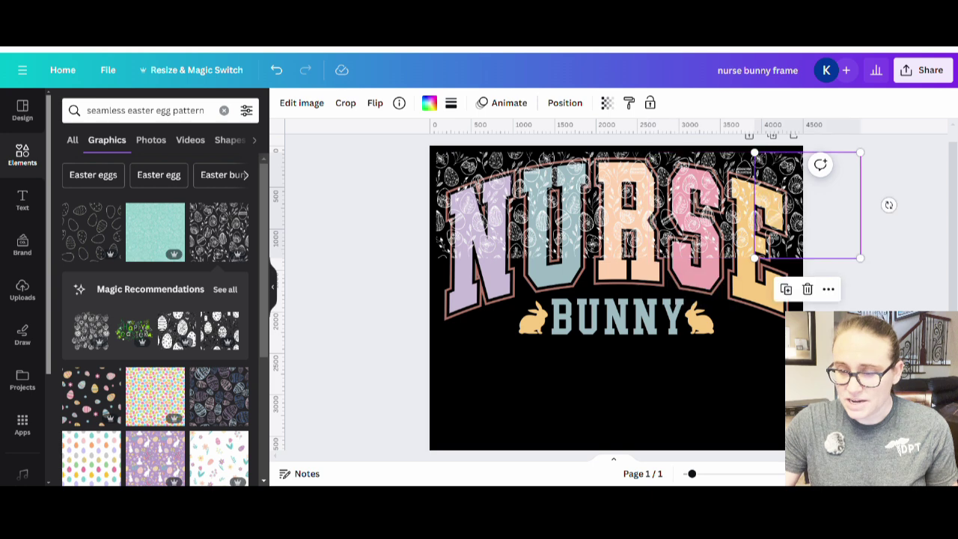
left_click(716, 449)
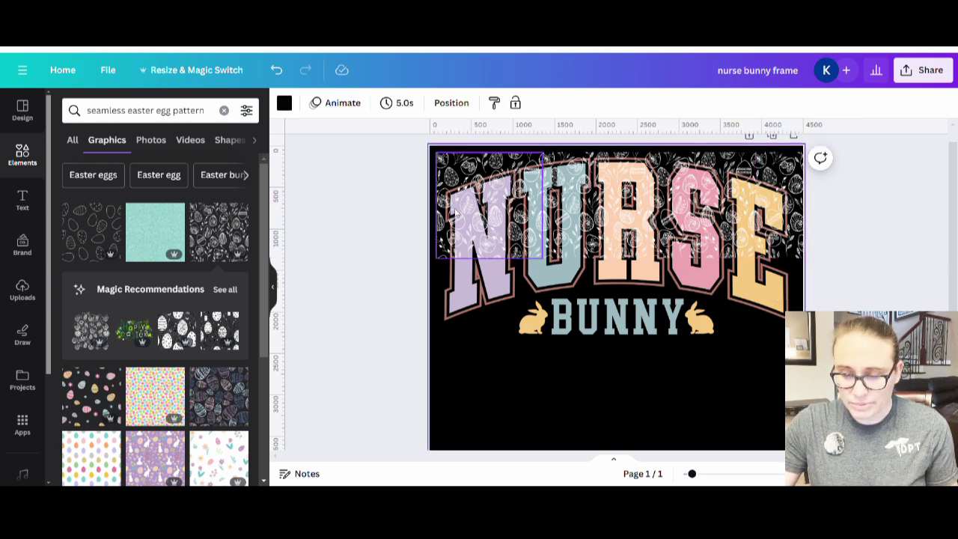
Step: Copy the row's first egg pattern tile directly beneath it and duplicate it across to form a second row
left_click(491, 214)
left_click_drag(491, 214, 495, 320)
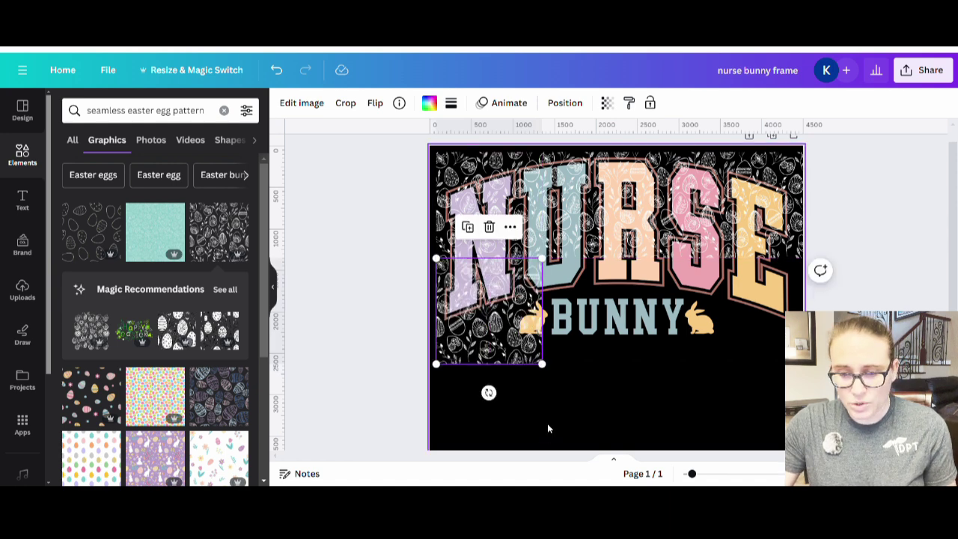
left_click(566, 434)
left_click(515, 350)
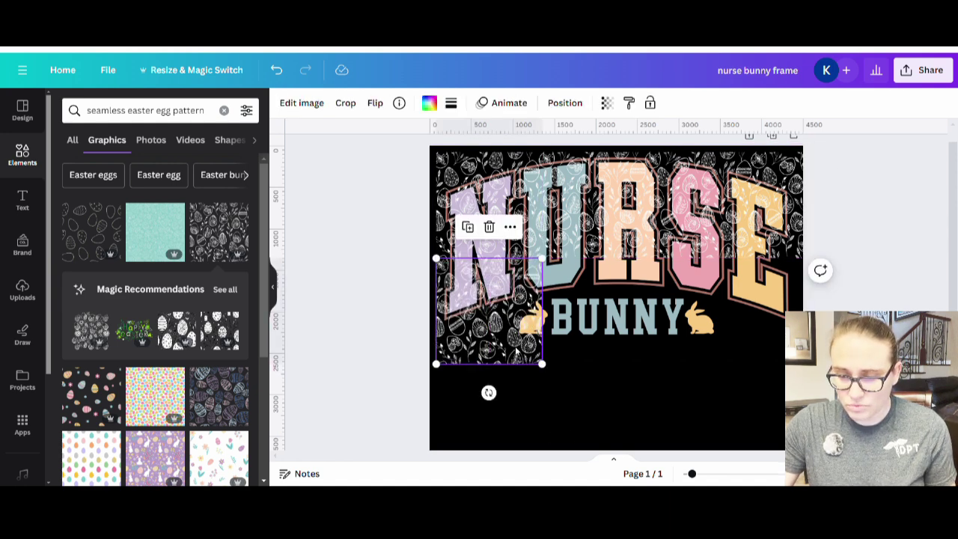
left_click_drag(515, 350, 620, 343)
key("ctrl+d")
key("ctrl+d")
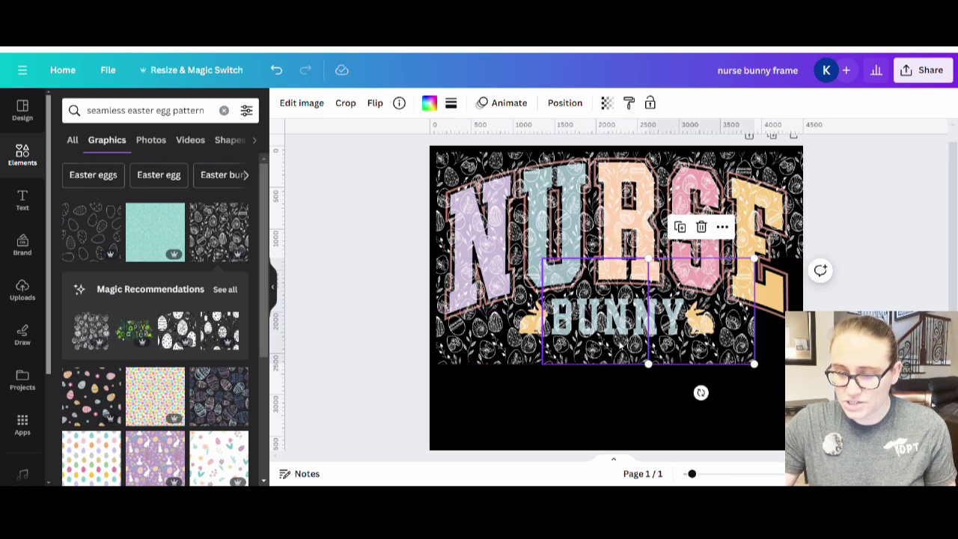
left_click(626, 374)
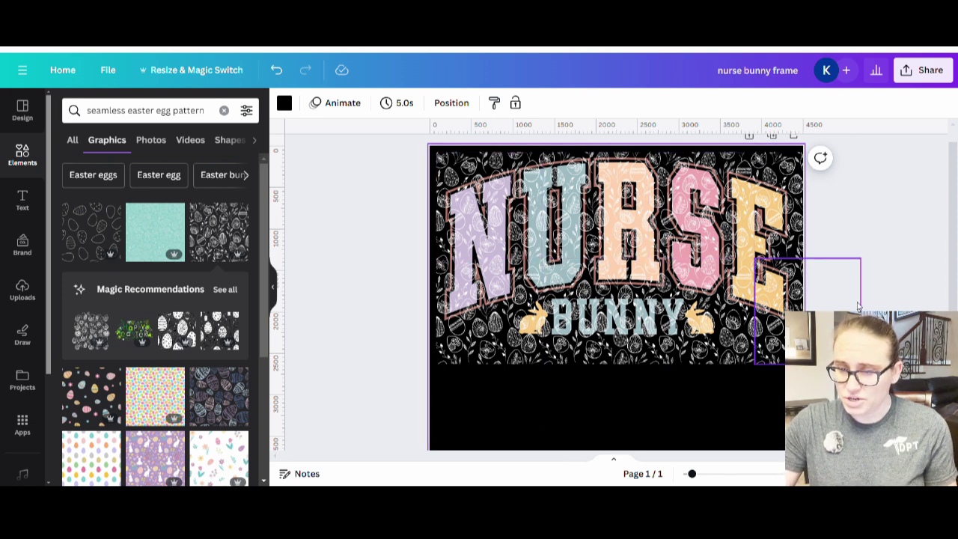
Step: Rename the design as nurse bunny mask
scroll(591, 321, "up", 1)
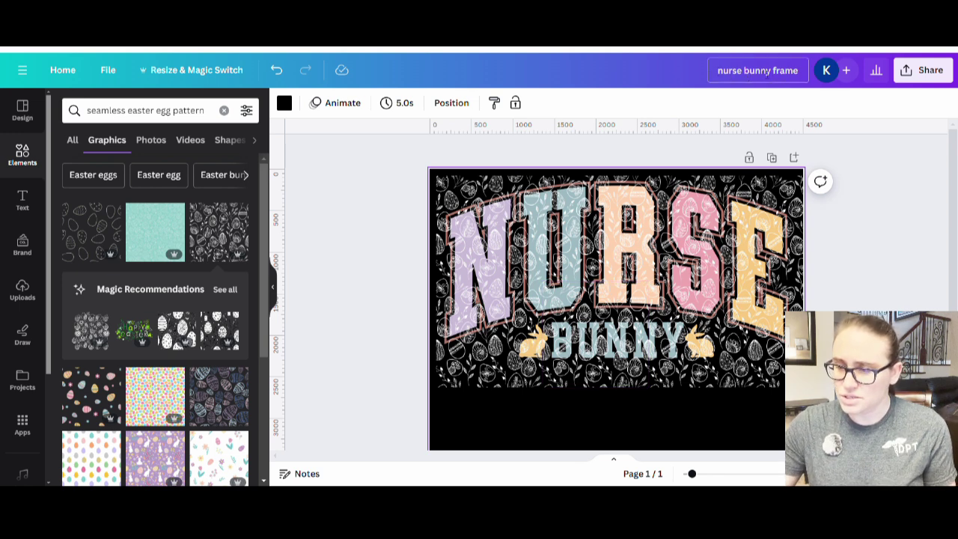
left_click(782, 80)
key("BackSpace")
key("BackSpace")
key("BackSpace")
key("BackSpace")
key("BackSpace")
key("BackSpace")
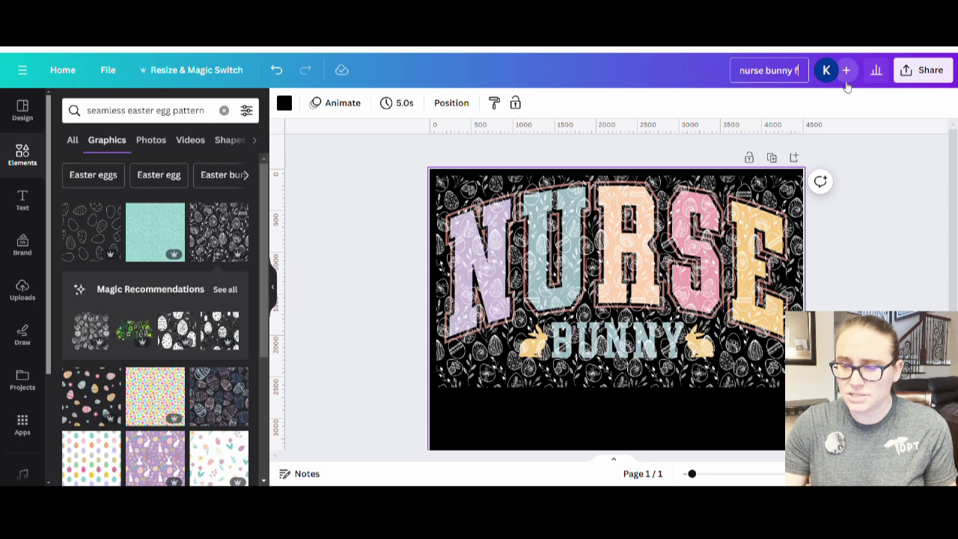
type("mask")
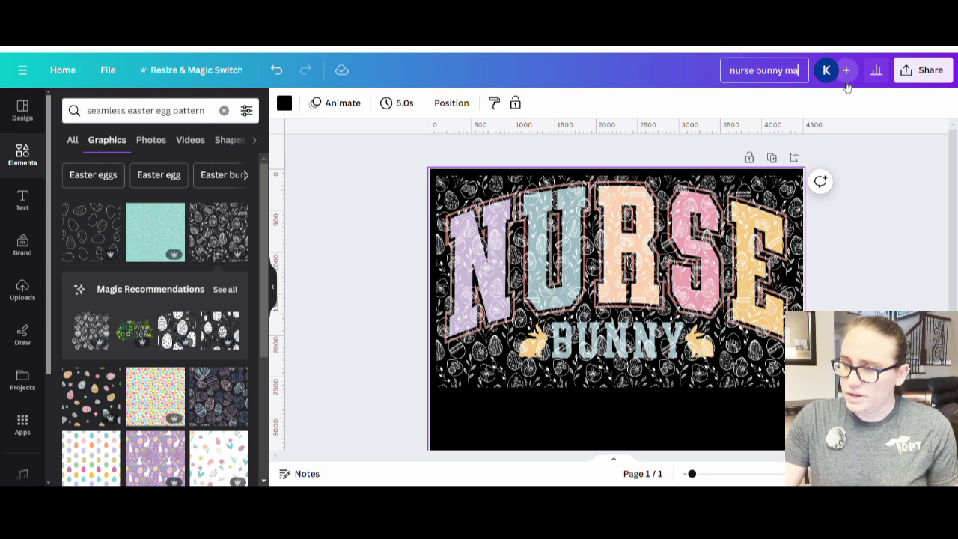
Step: Download the design as a 4,500 × 5,400 px PNG without a transparent background
left_click(921, 75)
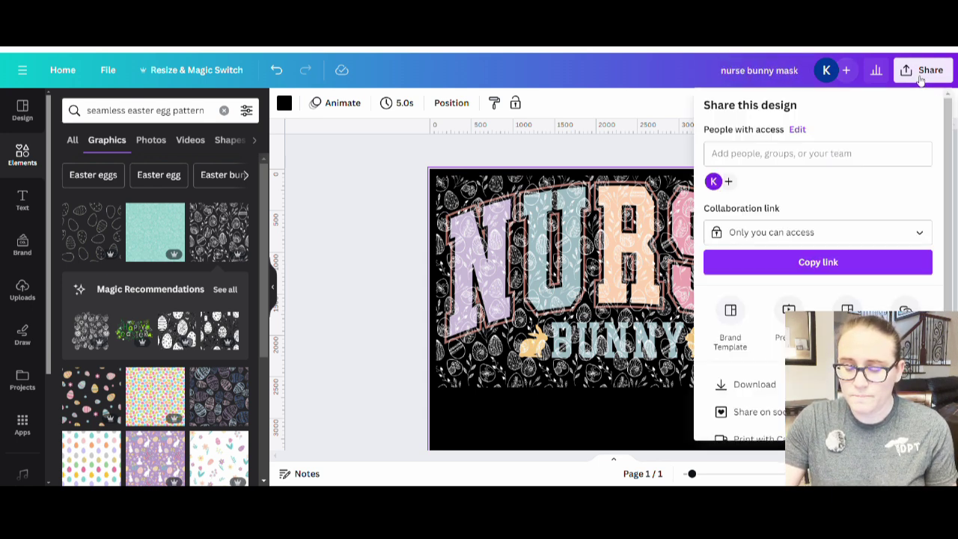
left_click(748, 386)
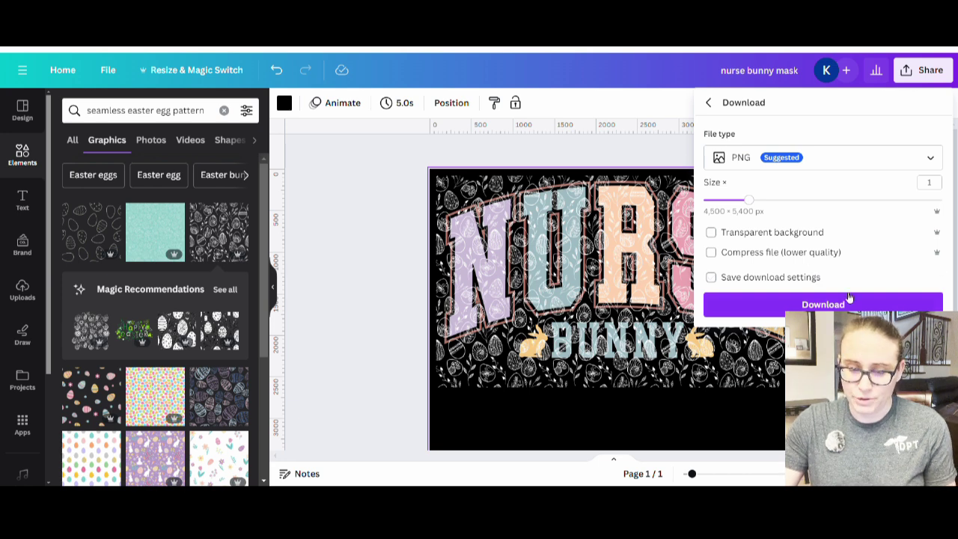
left_click(823, 305)
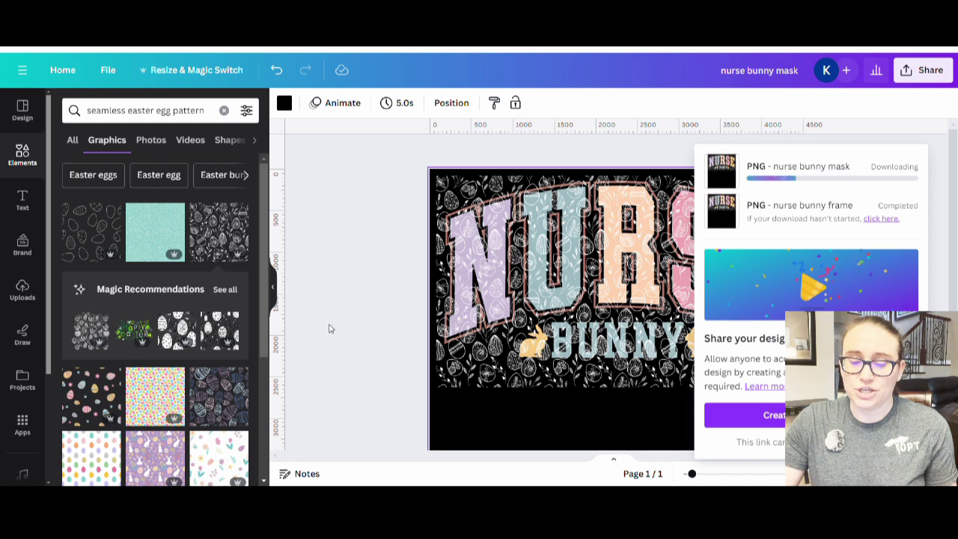
left_click(346, 209)
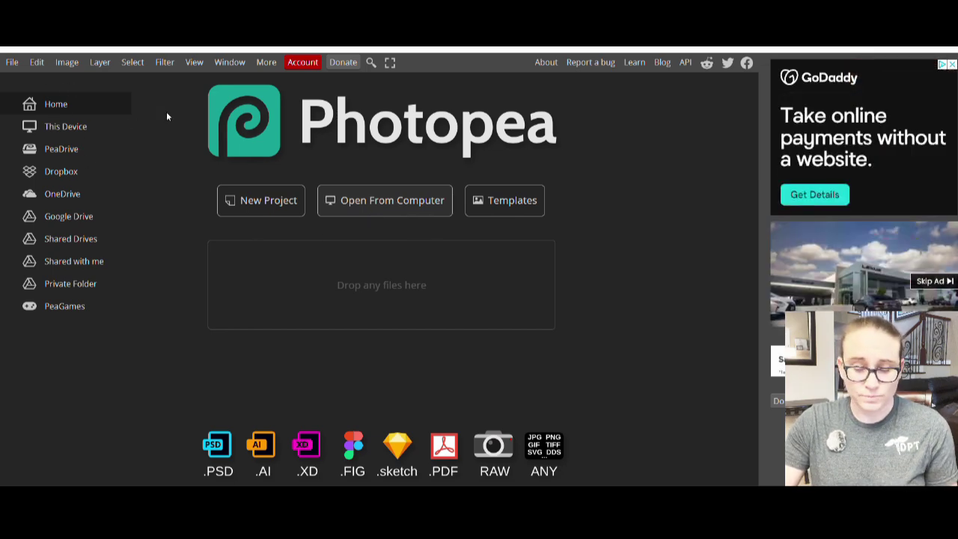
Step: Switch to Photopea, open the nurse bunny frame image, and place the nurse bunny mask image over it as a clipping mask
left_click_drag(166, 112, 431, 256)
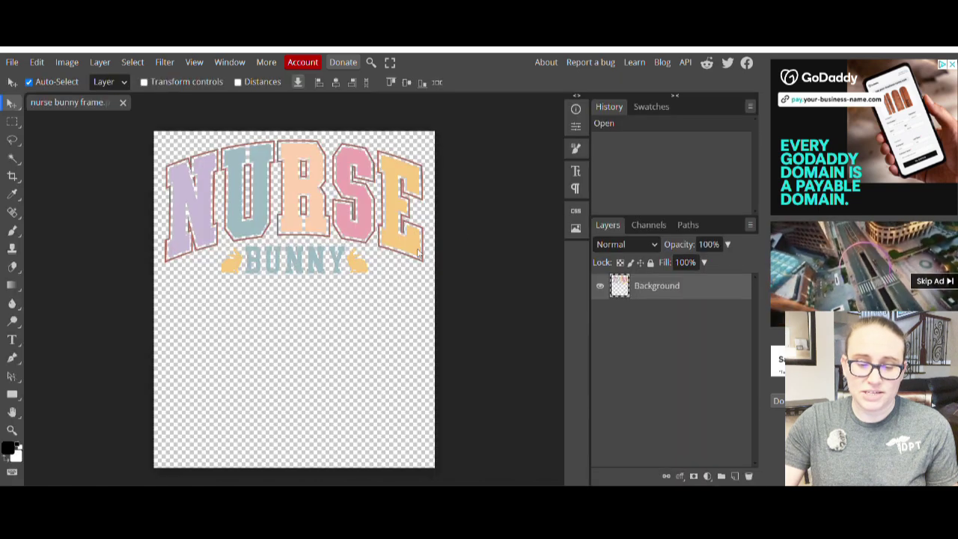
left_click(13, 64)
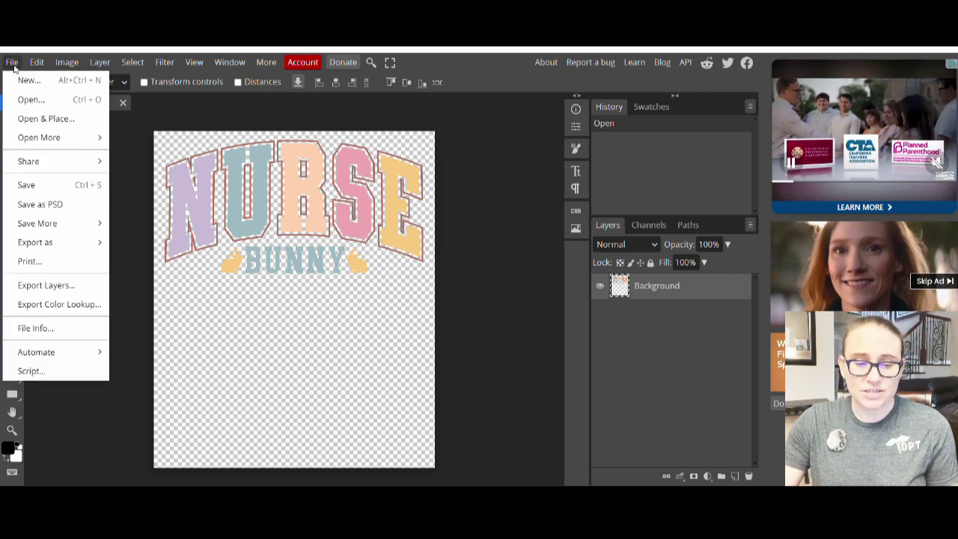
left_click(25, 121)
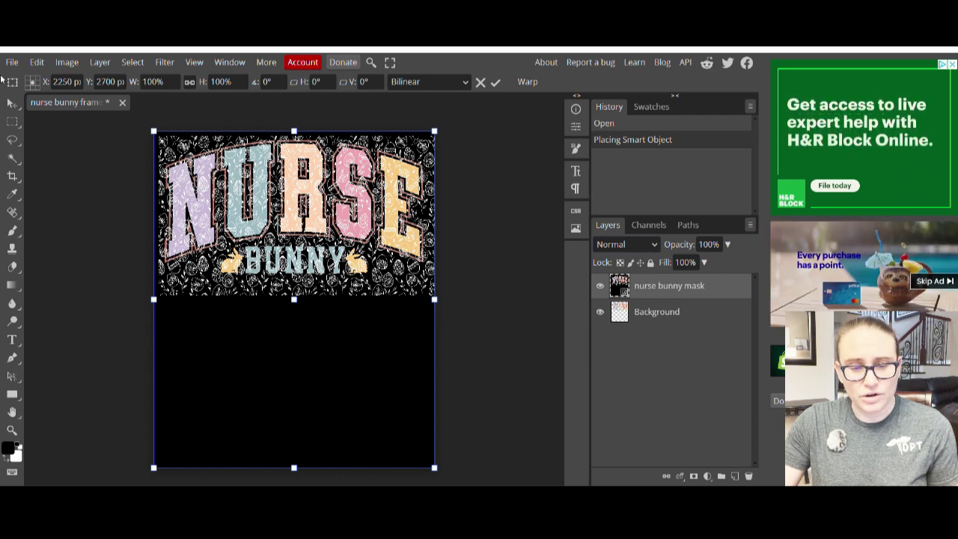
left_click(102, 64)
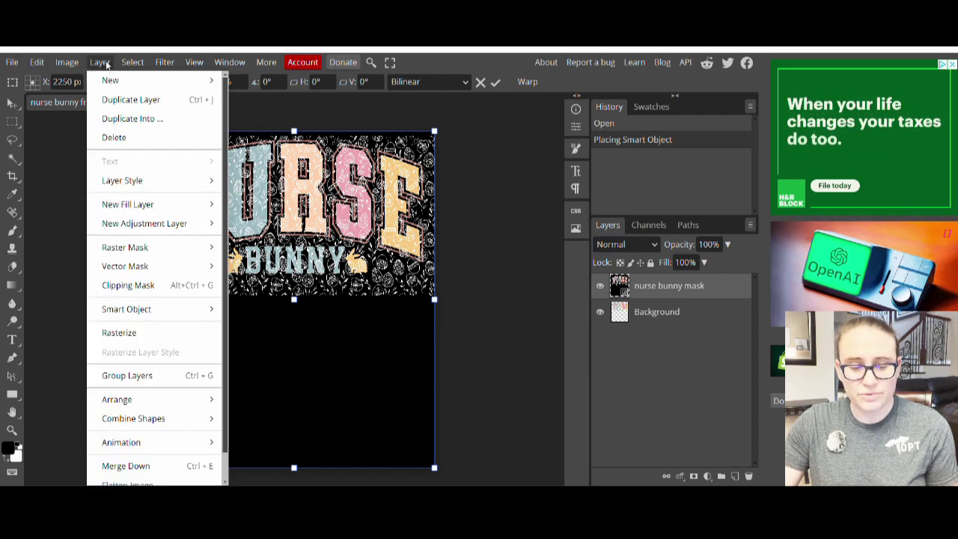
left_click(124, 287)
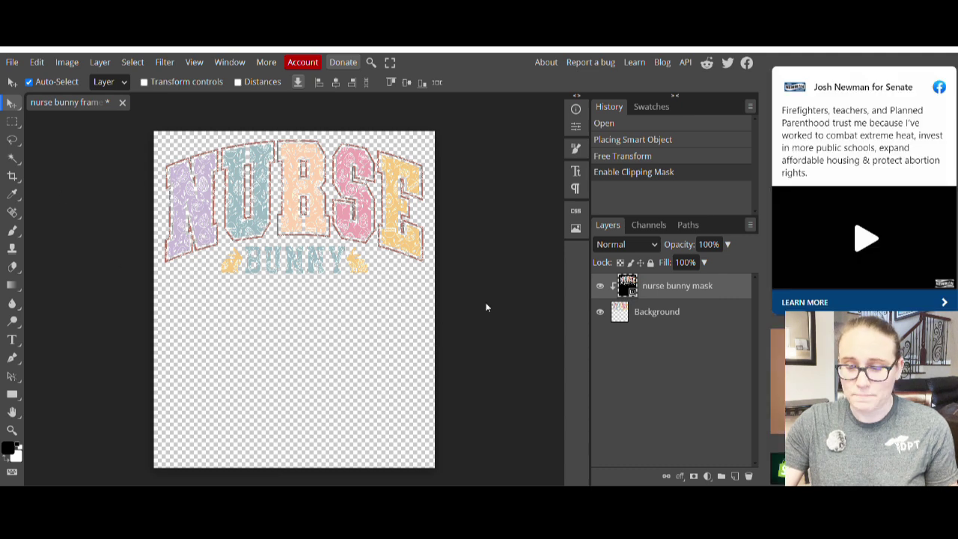
Step: Export the clipped design as a 4500 × 5400 px PNG named nurse bunny pattern at 100% quality
left_click(13, 63)
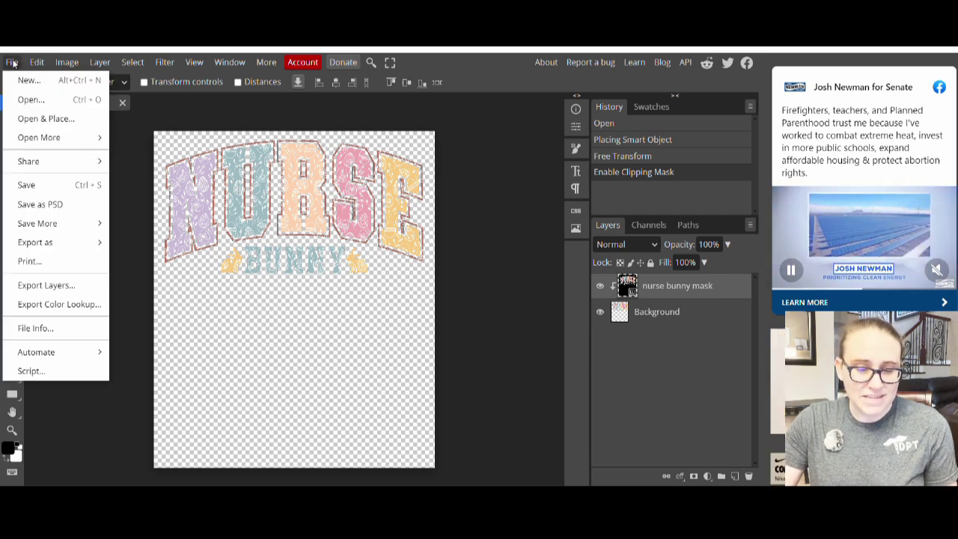
mouse_move(27, 245)
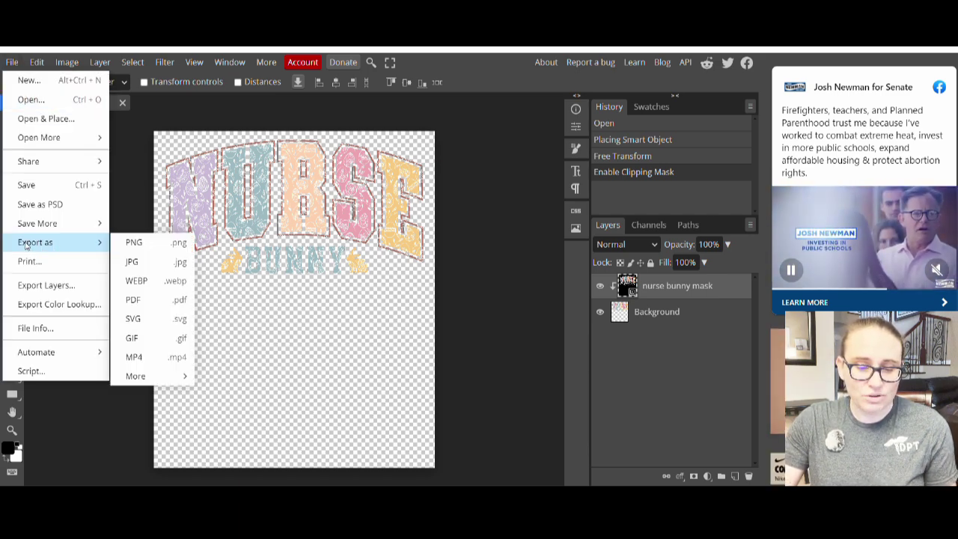
left_click(132, 244)
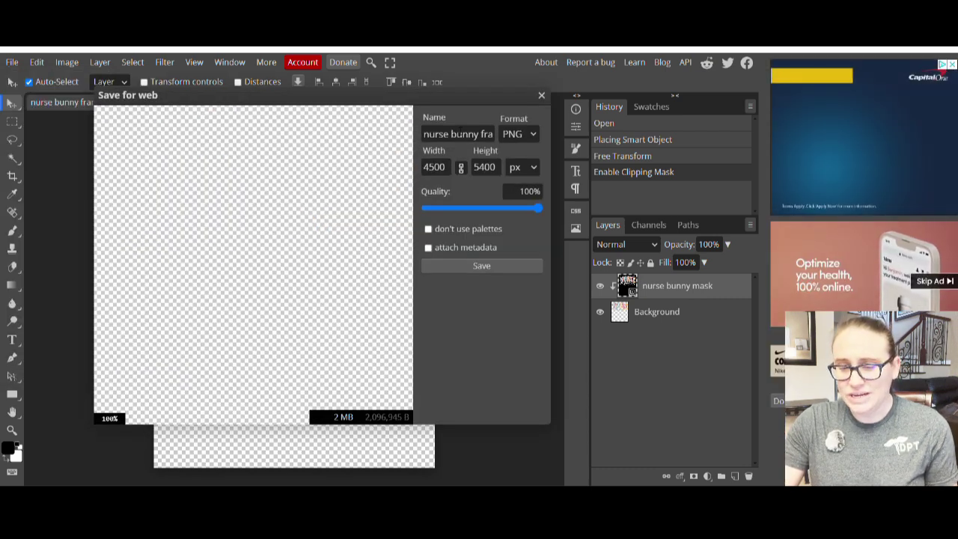
left_click(433, 135)
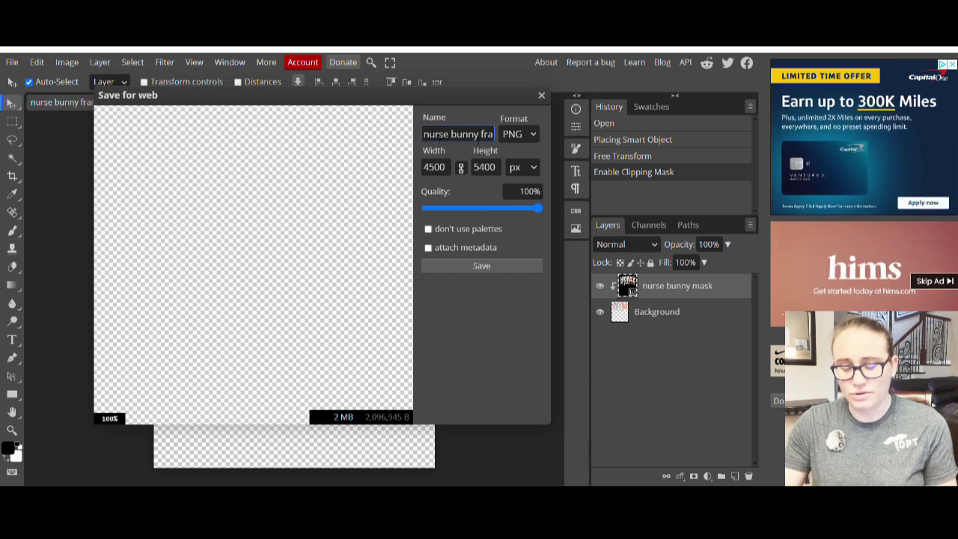
left_click_drag(477, 134, 503, 133)
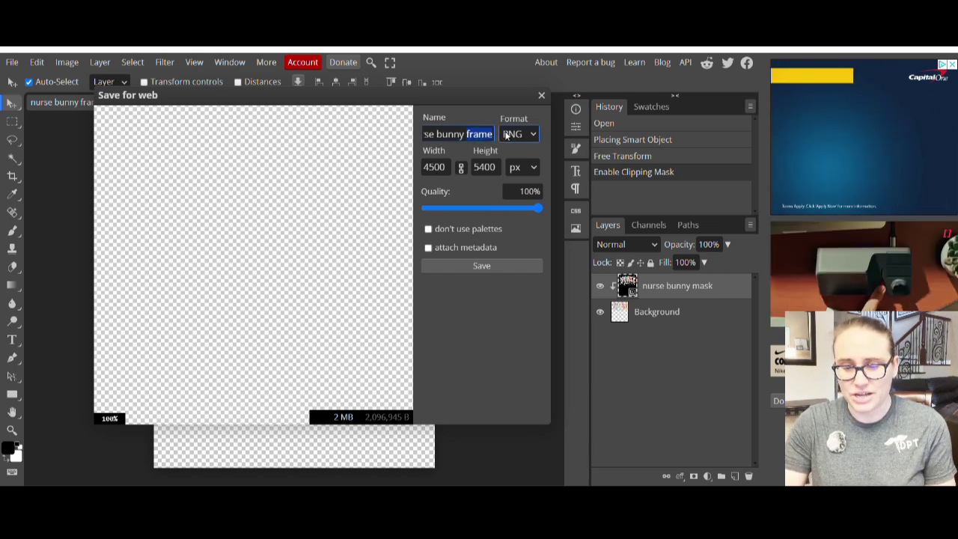
key("BackSpace")
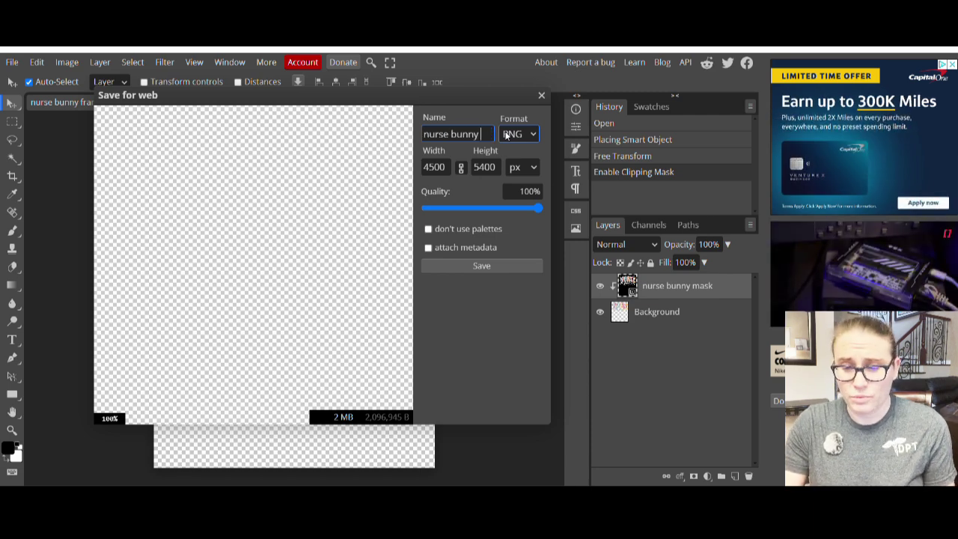
type("pattern")
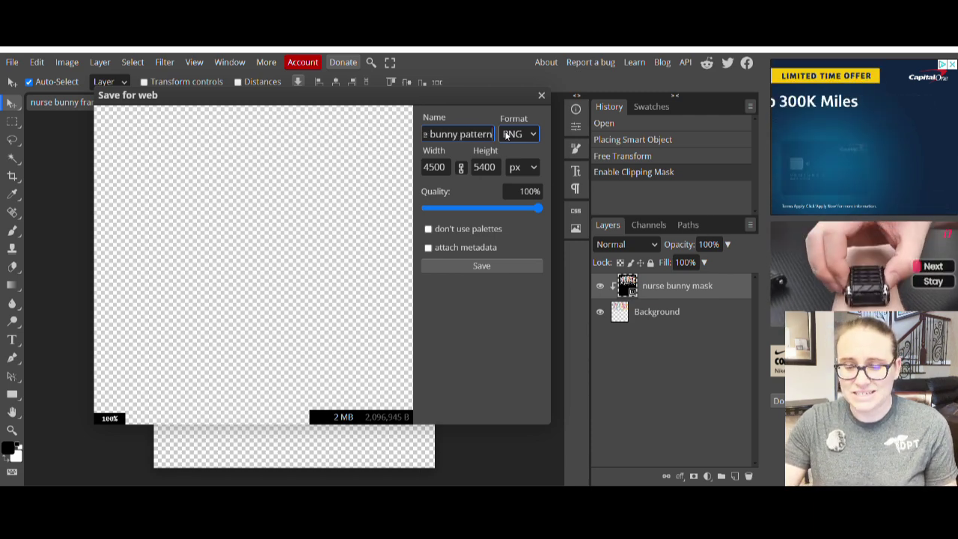
left_click(487, 265)
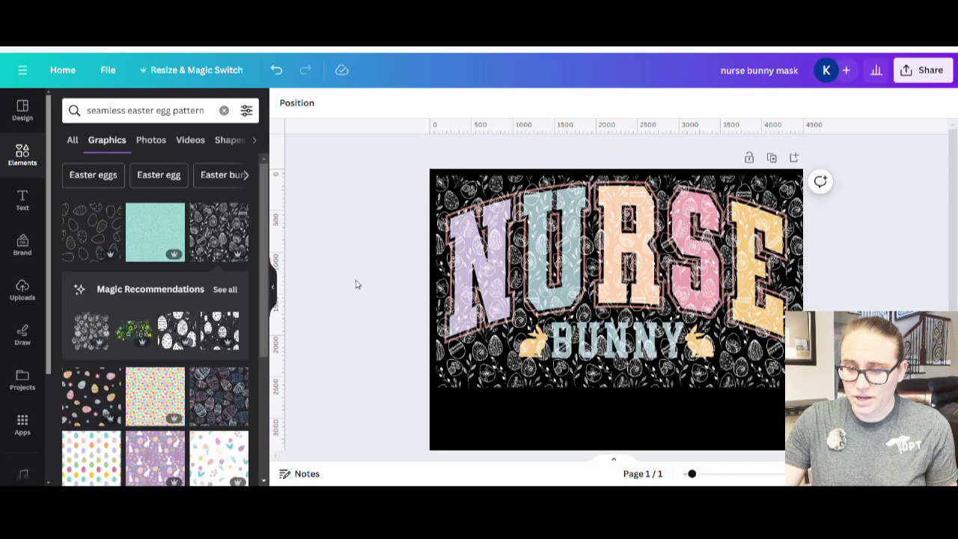
Step: Switch back to Canva and delete all the egg pattern tiles and the plain Nurse Bunny graphic from the page
left_click_drag(461, 301, 580, 284)
left_click_drag(544, 249, 893, 231)
left_click_drag(748, 239, 784, 324)
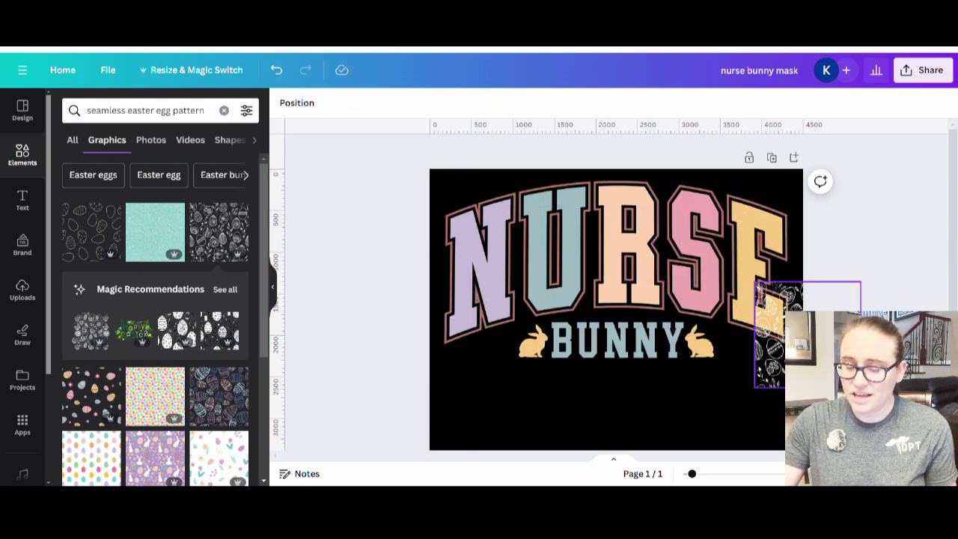
key("Delete")
left_click(614, 336)
key("Delete")
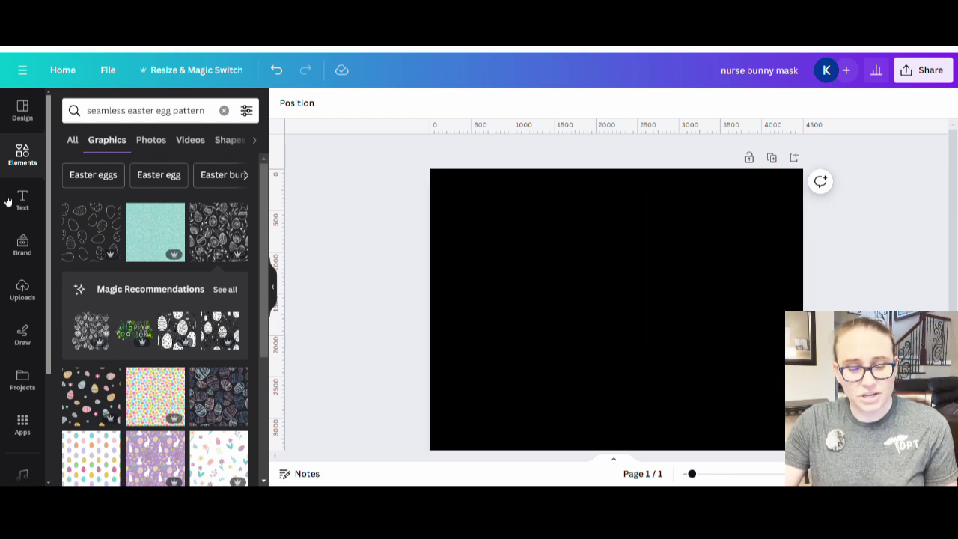
Step: Add the uploaded egg-patterned Nurse Bunny image to the page and move it into the page's upper-left corner
left_click(22, 291)
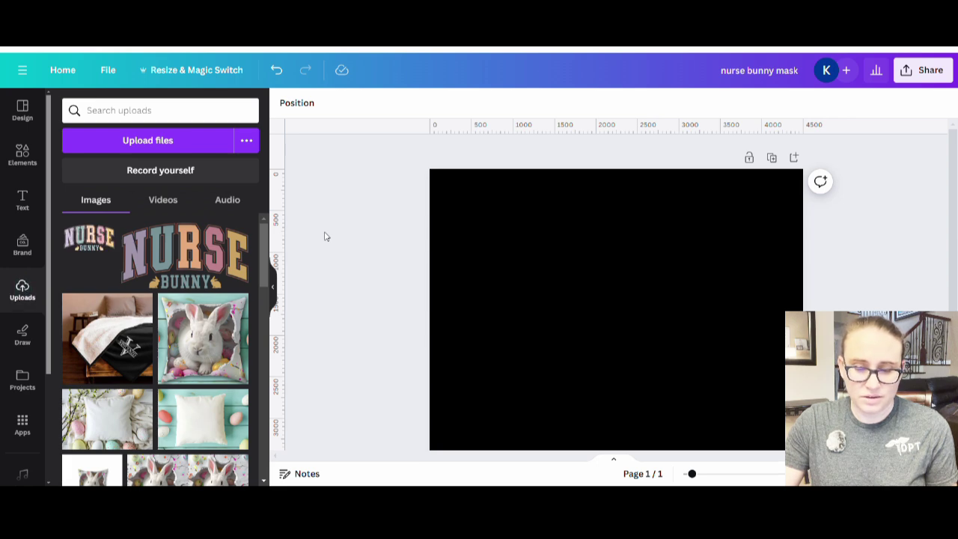
left_click(94, 254)
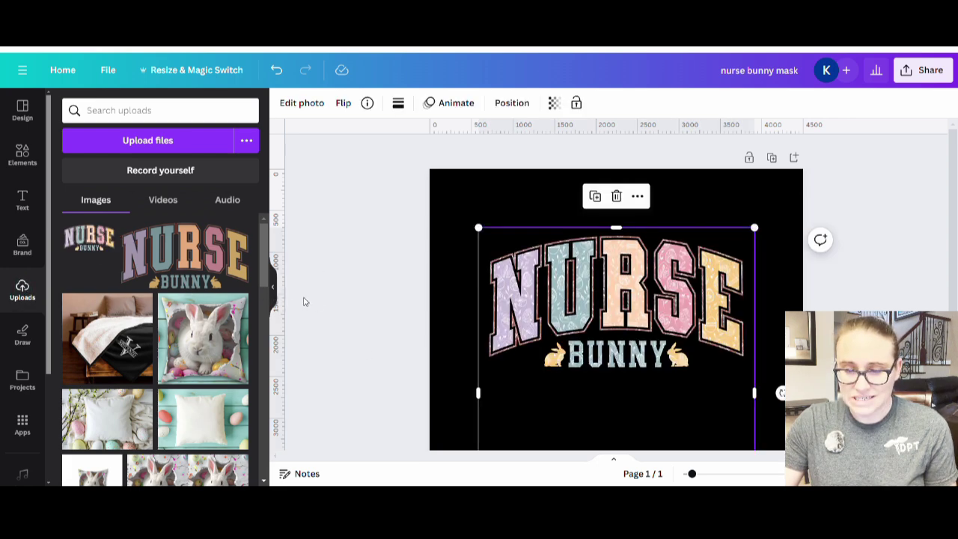
left_click(273, 292)
left_click_drag(495, 382, 448, 326)
scroll(538, 310, "down", 4)
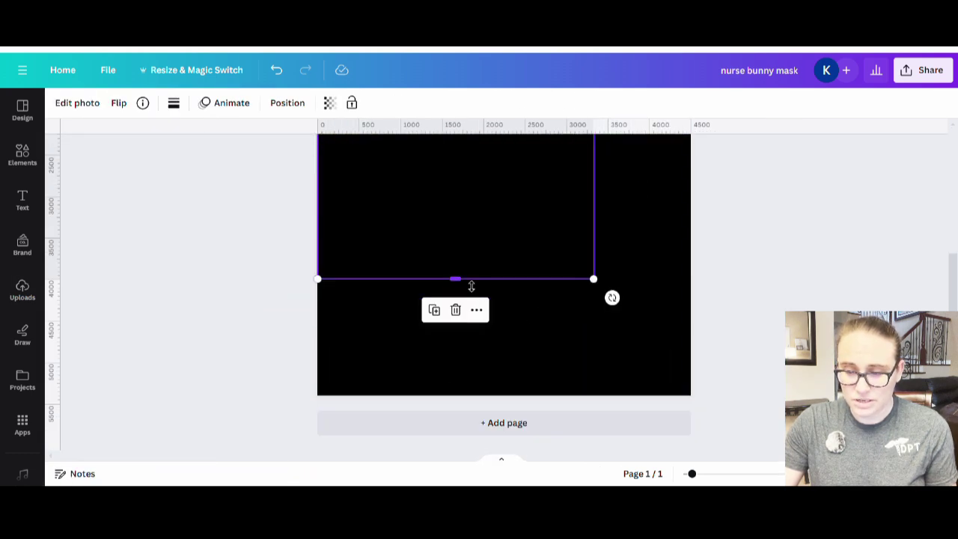
left_click_drag(466, 286, 480, 172)
scroll(564, 300, "up", 2)
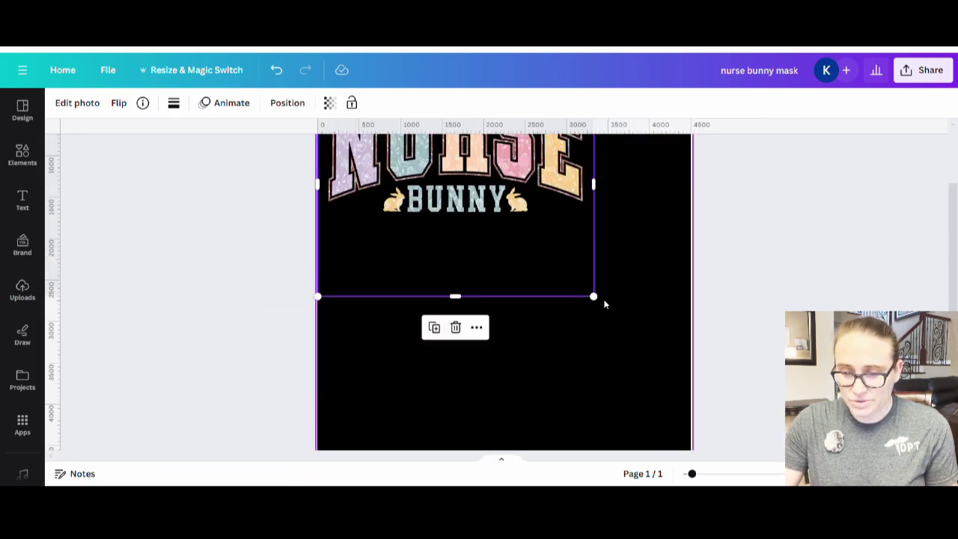
Step: Enlarge the patterned Nurse Bunny image until it fills the whole page
left_click_drag(600, 304, 693, 395)
left_click(664, 395)
scroll(681, 374, "up", 2)
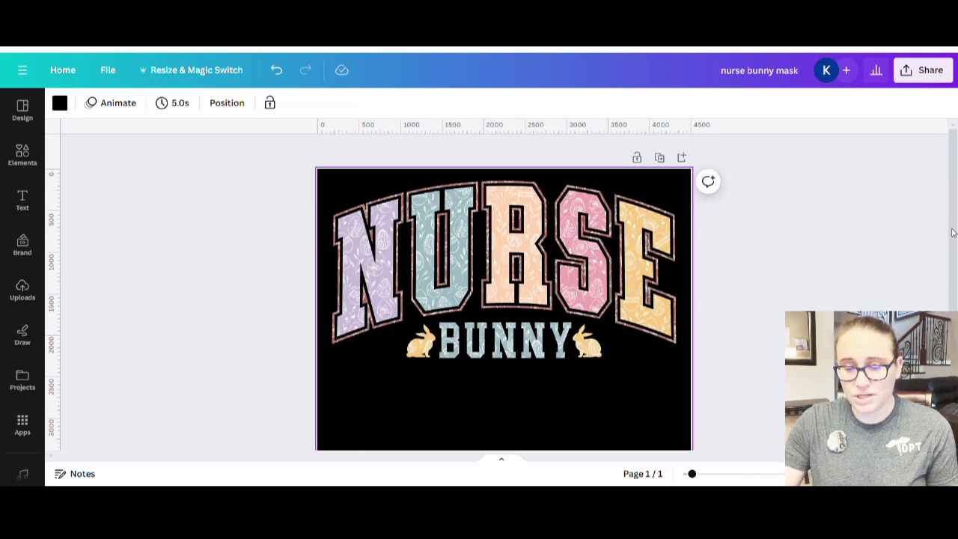
Step: Try an Outline shadow effect in white (#FFFFFF) around the patterned Nurse Bunny graphic
left_click(632, 338)
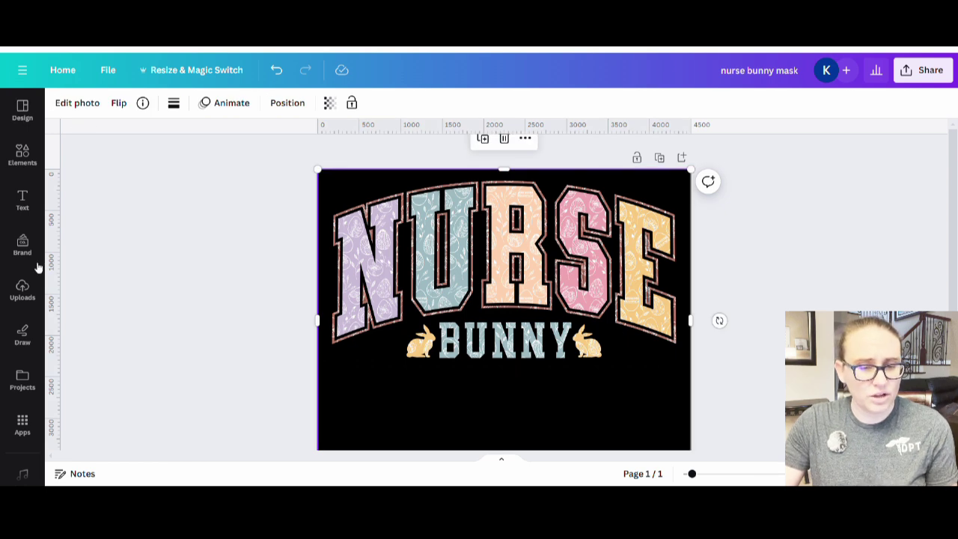
left_click(77, 103)
scroll(193, 314, "down", 3)
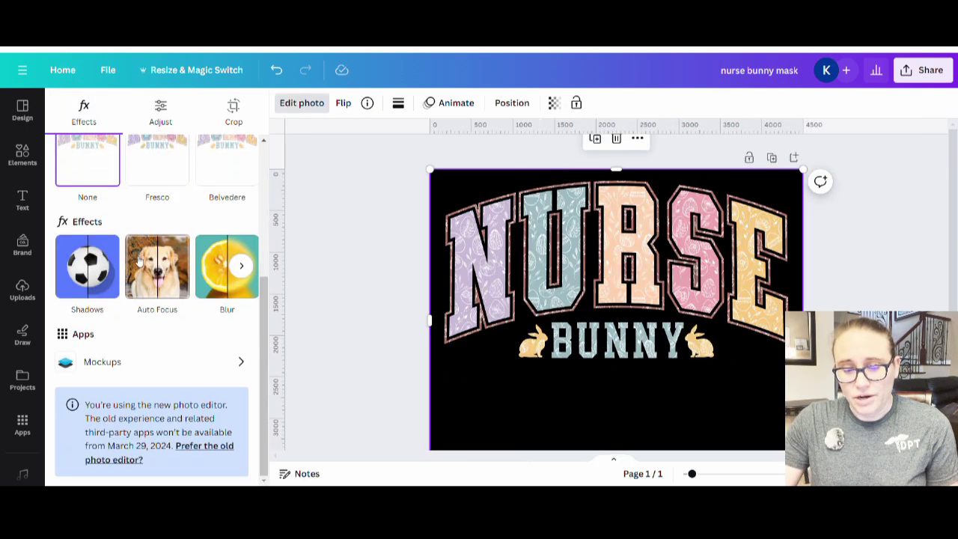
left_click(87, 283)
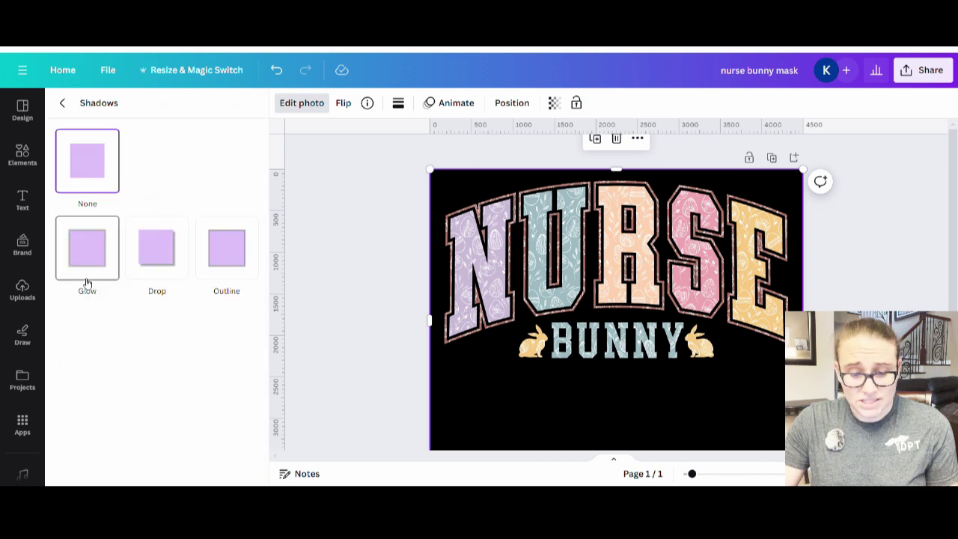
left_click(239, 271)
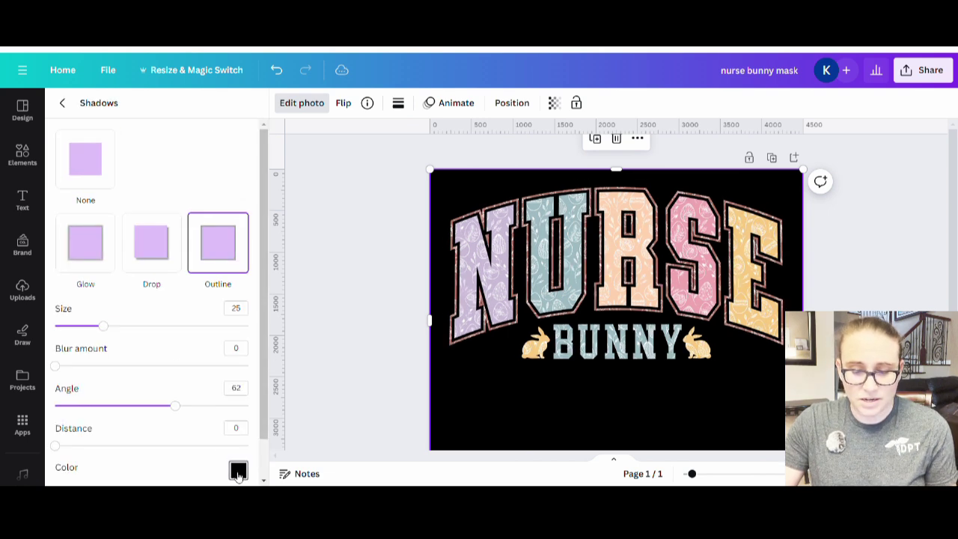
left_click(238, 470)
mouse_move(243, 400)
left_mouse_down()
mouse_move(216, 365)
mouse_move(210, 321)
left_mouse_up()
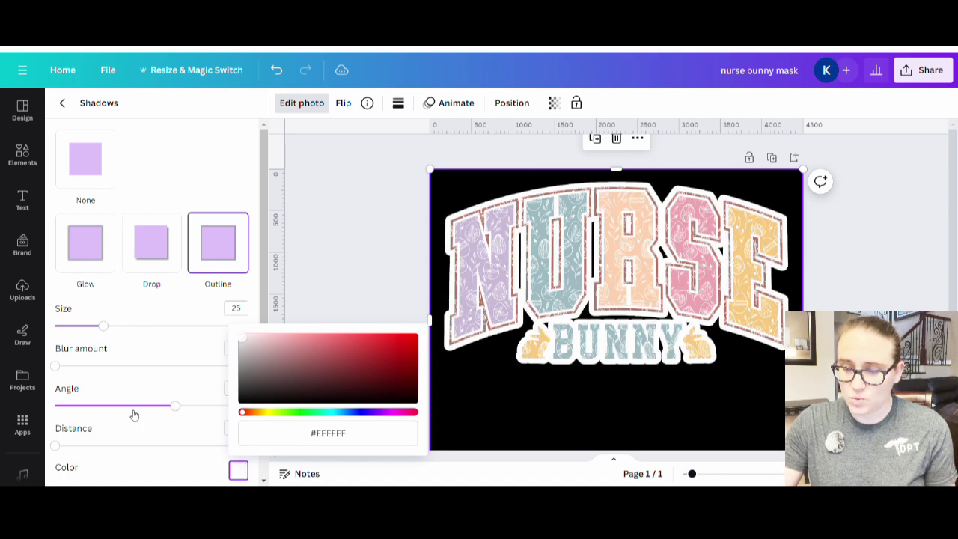
Step: Try thin outline sizes of 3 and 4 on the Nurse Bunny graphic, ending with the outline size at 0
left_click_drag(86, 327, 63, 338)
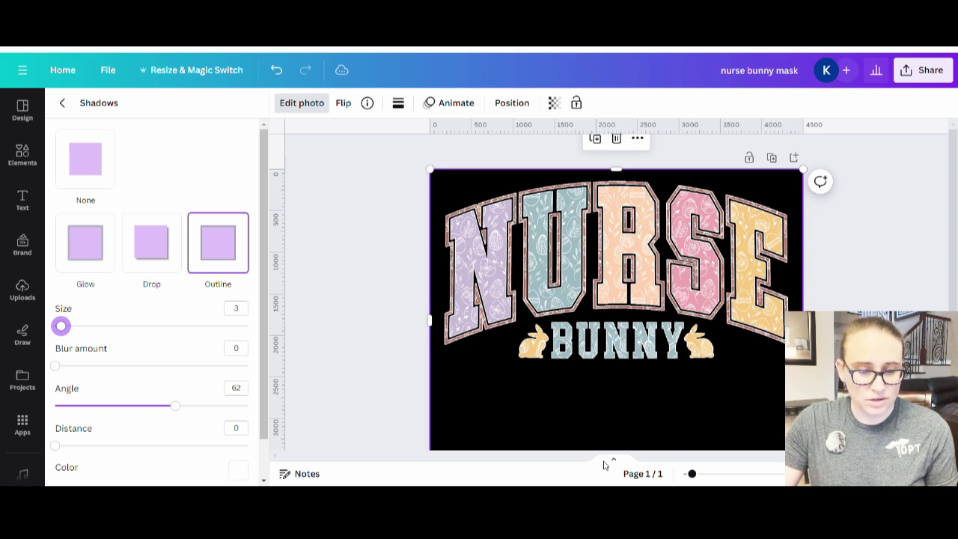
left_click_drag(80, 330, 64, 329)
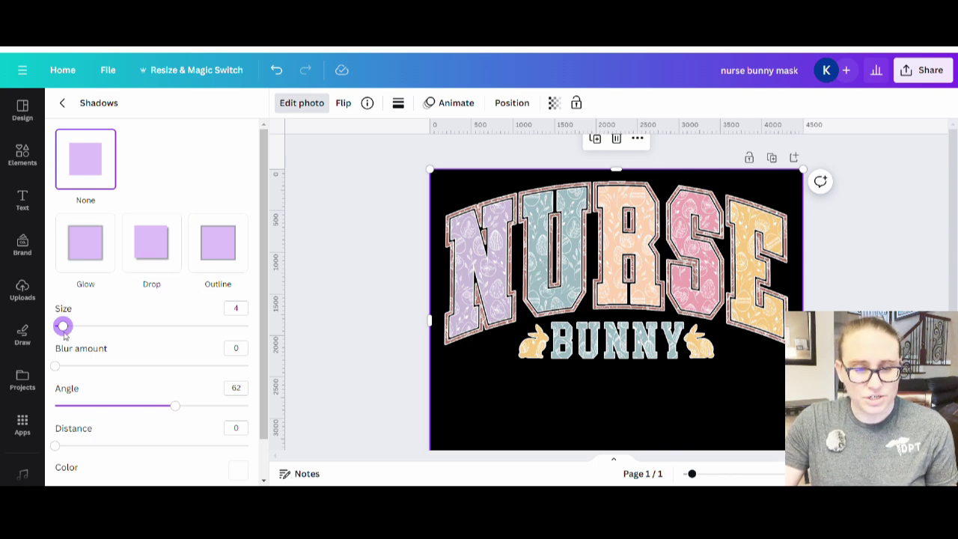
left_click_drag(63, 327, 36, 329)
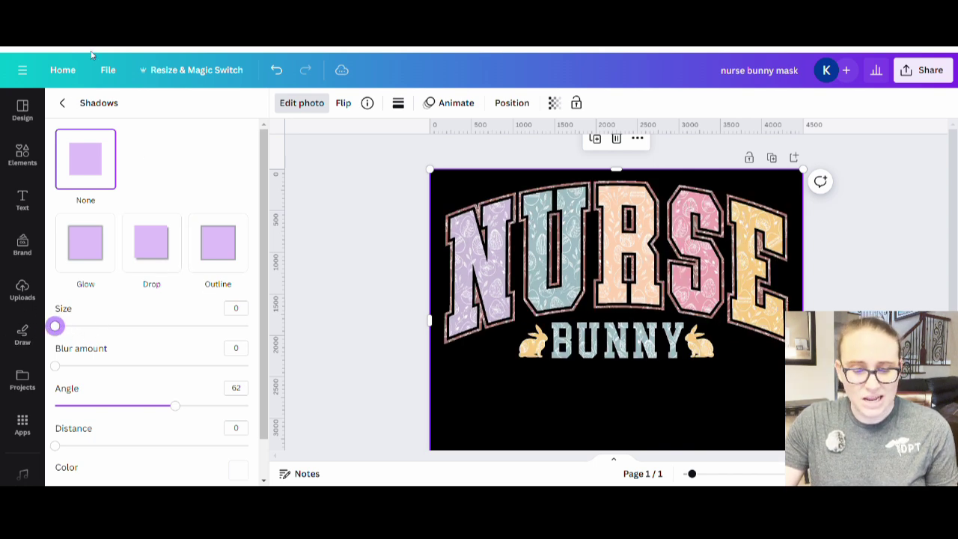
Step: Leave the shadow settings and raise the whole Nurse Bunny image's saturation to 11 in the photo adjustments
left_click(64, 102)
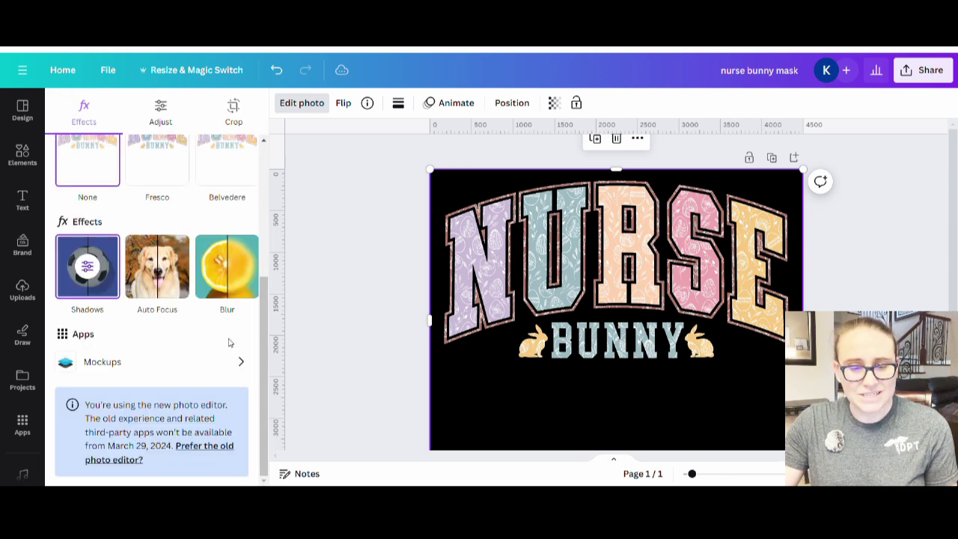
scroll(229, 342, "up", 4)
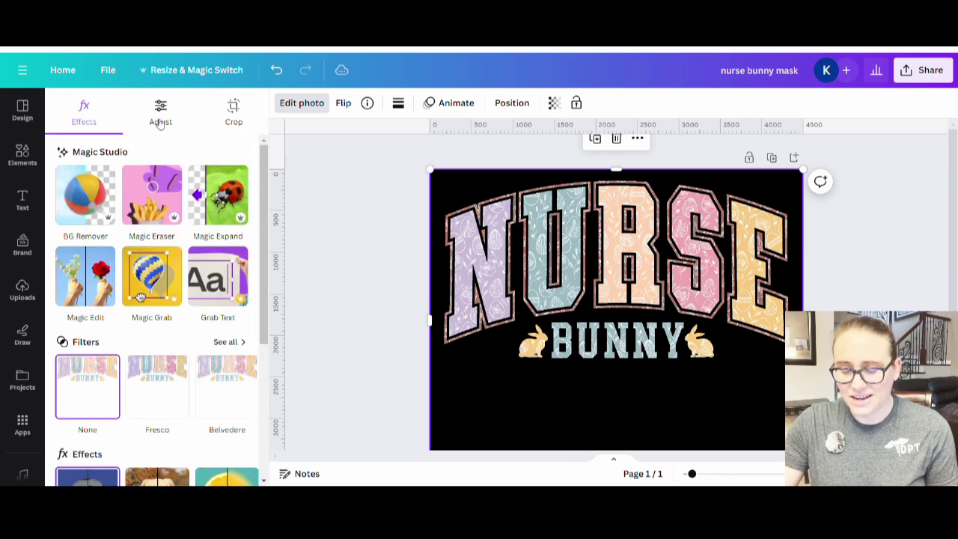
left_click(160, 123)
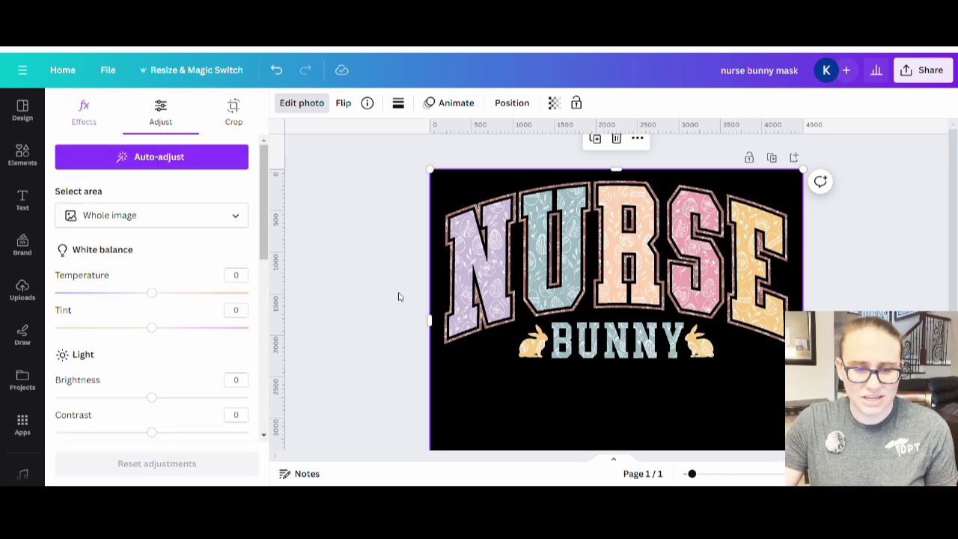
scroll(228, 300, "down", 6)
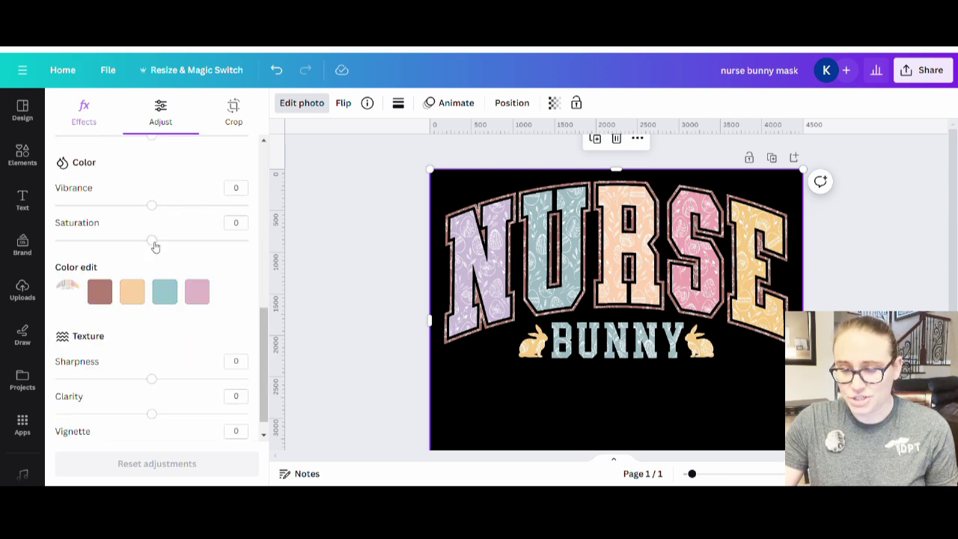
left_click_drag(153, 244, 166, 247)
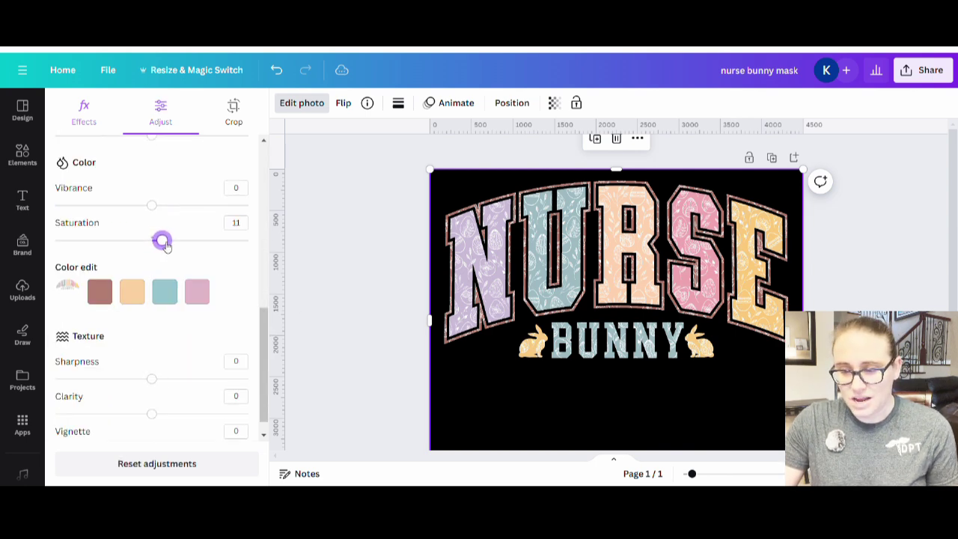
Step: Set the Nurse Bunny image's contrast to 15, then close the photo adjustments and deselect the image
scroll(166, 247, "up", 5)
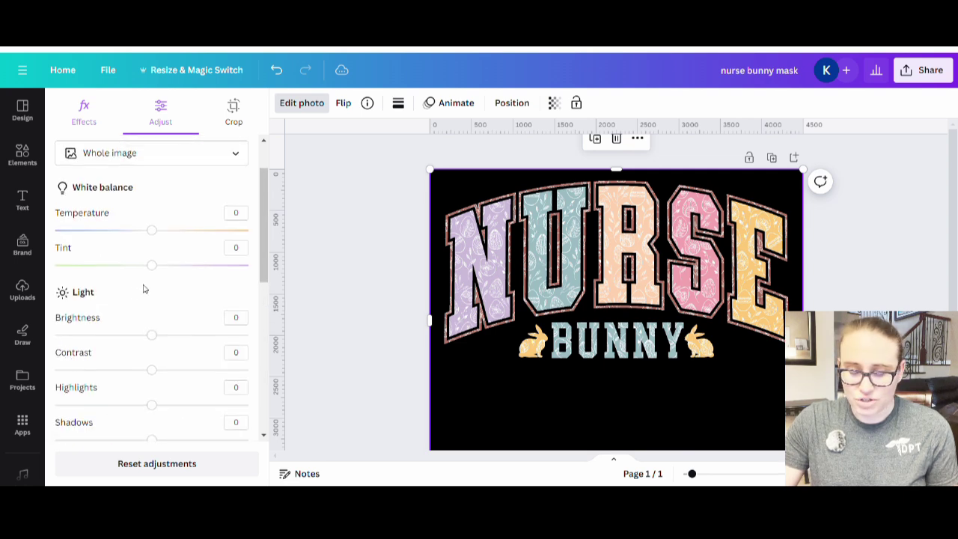
left_click_drag(152, 370, 169, 374)
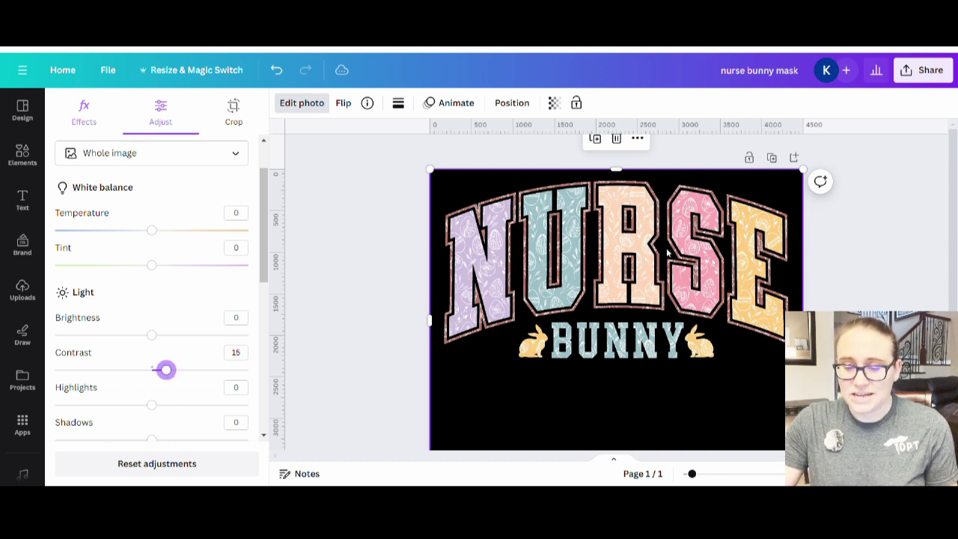
left_click(322, 342)
left_click(859, 256)
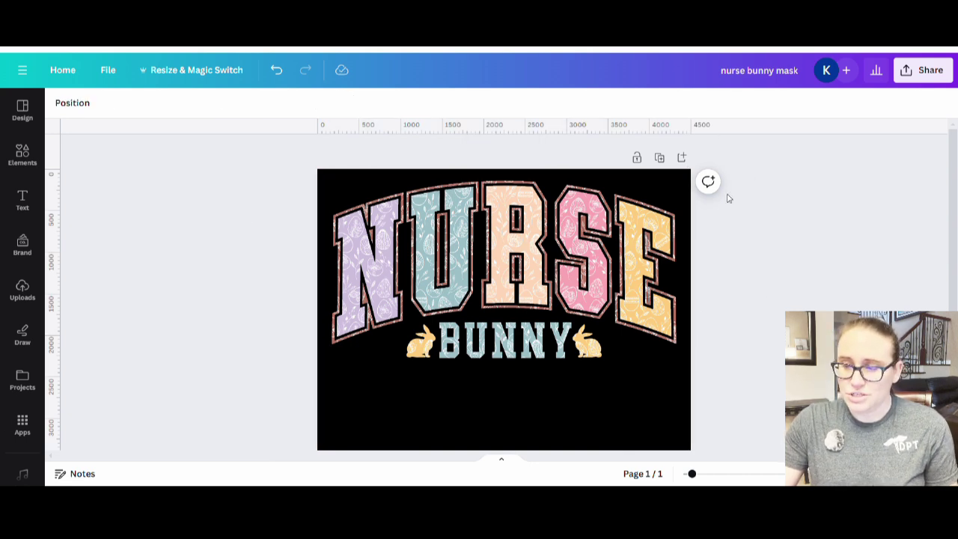
Step: Download the design as a 4,500 × 5,400 px PNG with a transparent background
left_click(917, 77)
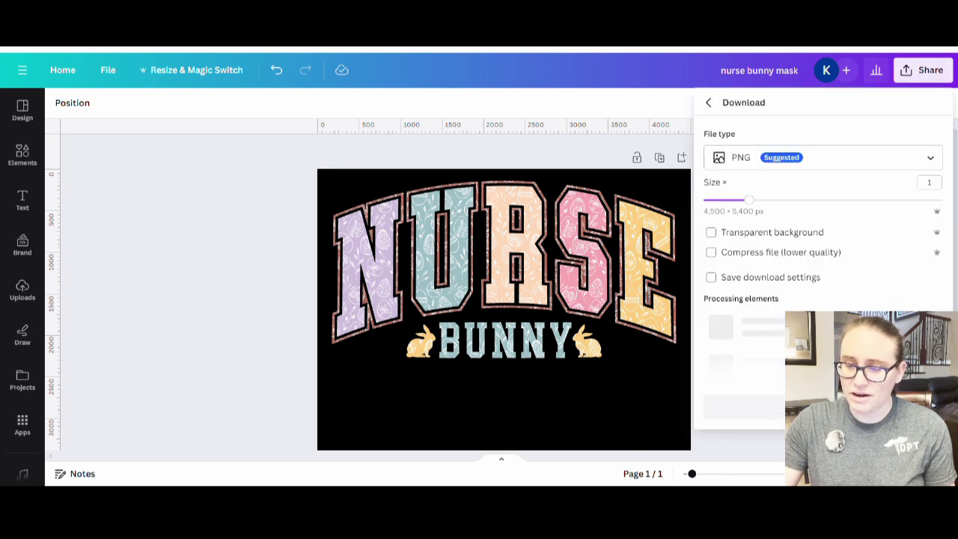
left_click(747, 232)
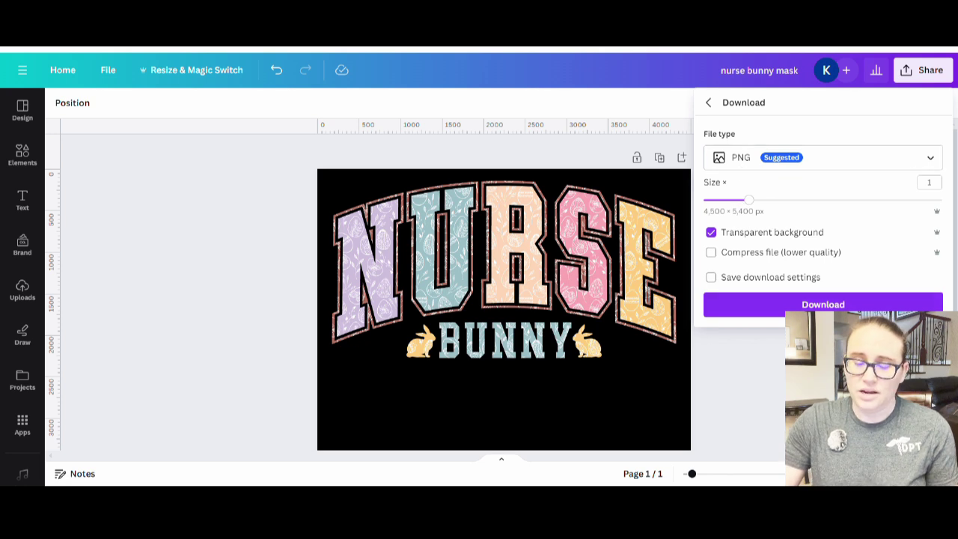
left_click(748, 304)
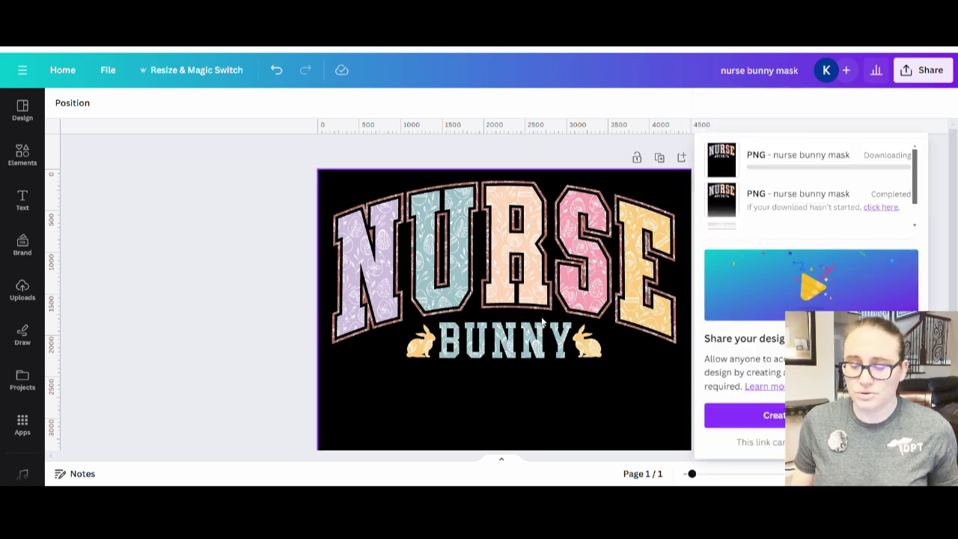